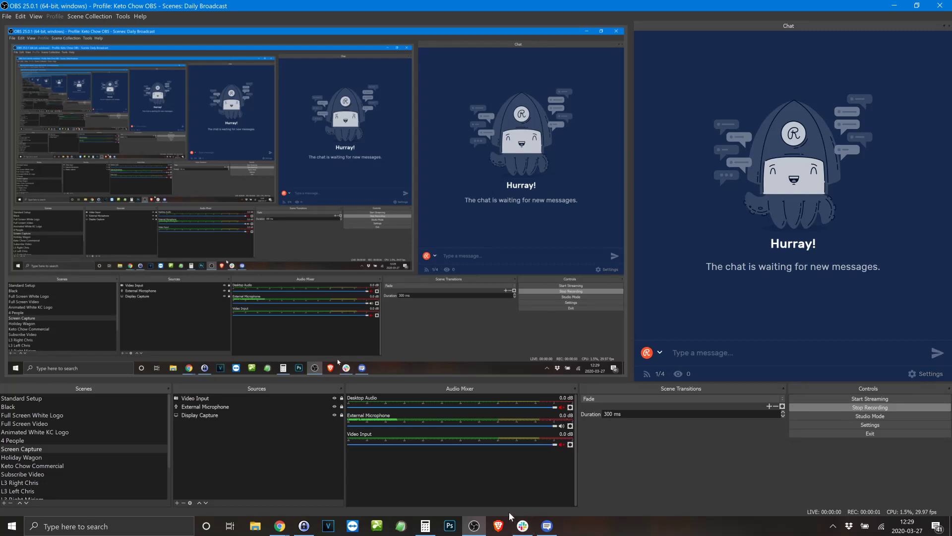
- Switch to the Chrome window showing YouTube Studio's live streaming Manage page
click(271, 532)
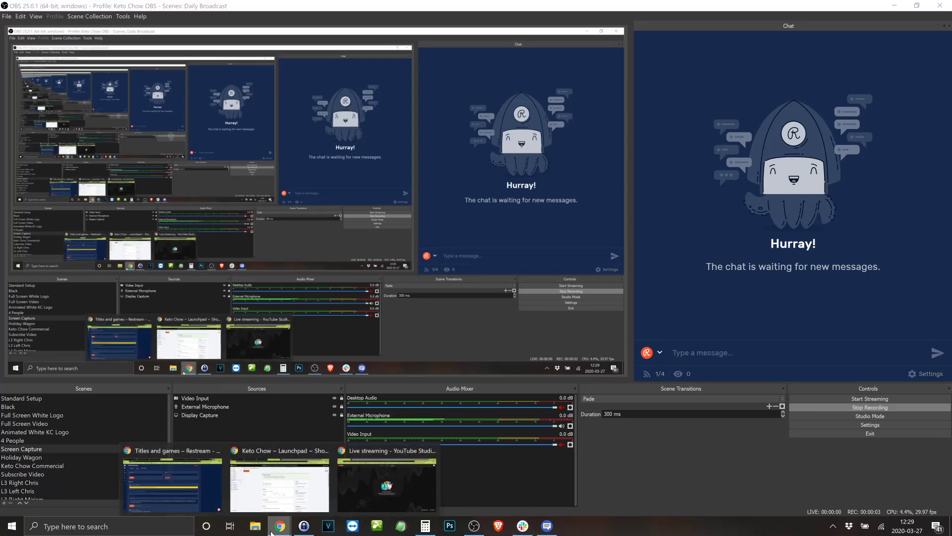
click(349, 490)
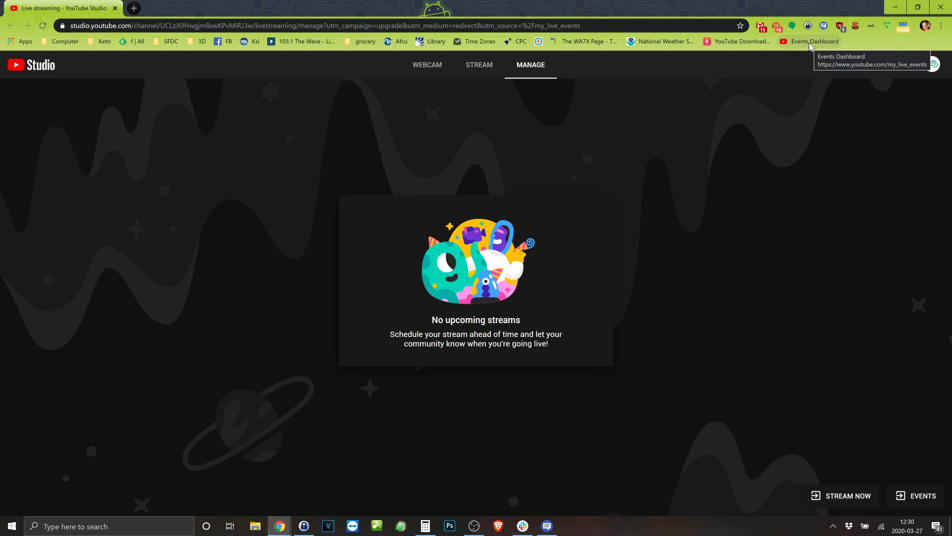
- Go to the Stream tab to bring up the 'New stream with last used settings' dialog
click(470, 72)
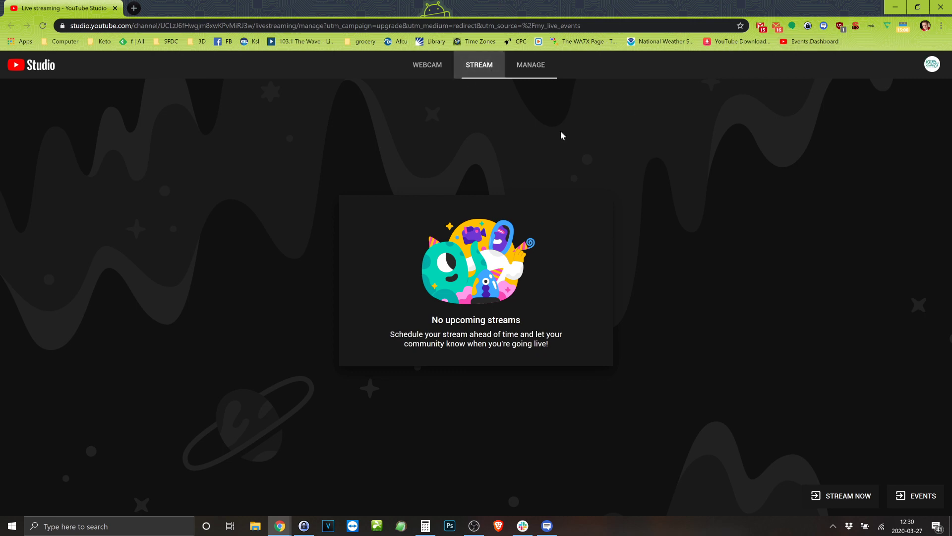
click(491, 65)
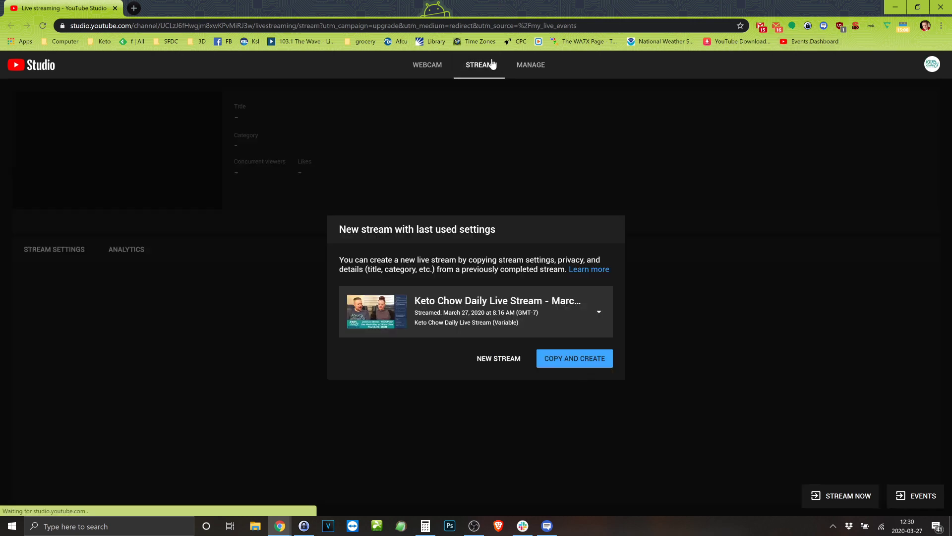
- Copy the March 27 Keto Chow Daily Live Stream into a new stream with COPY AND CREATE
click(460, 310)
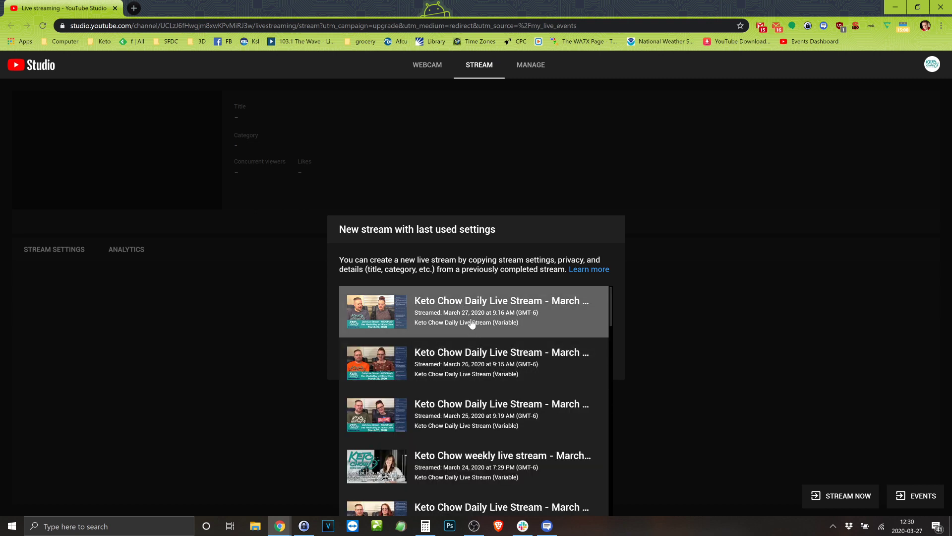
click(472, 320)
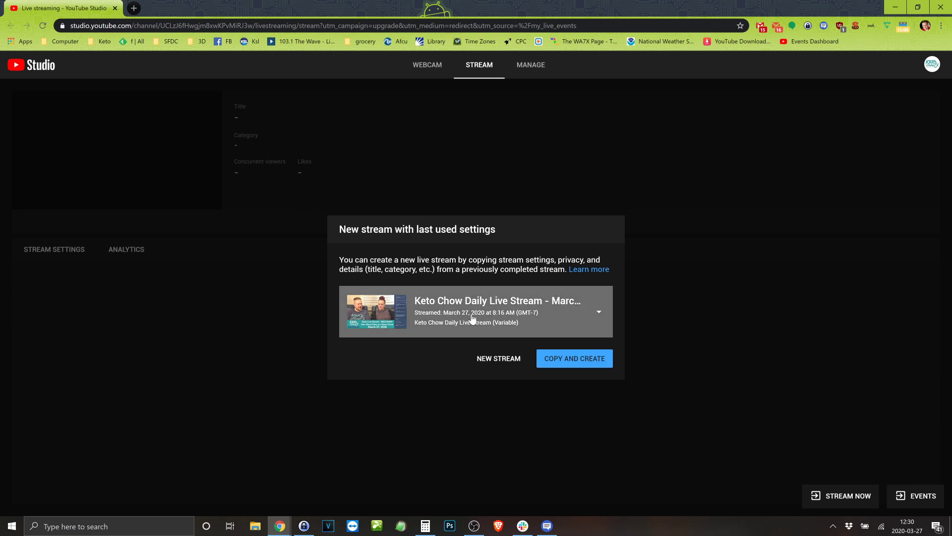
click(567, 365)
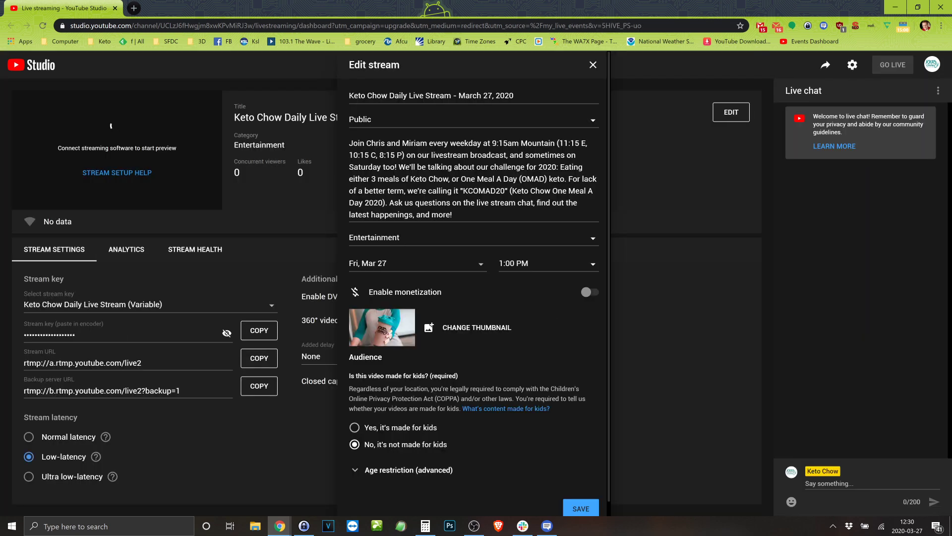
click(492, 95)
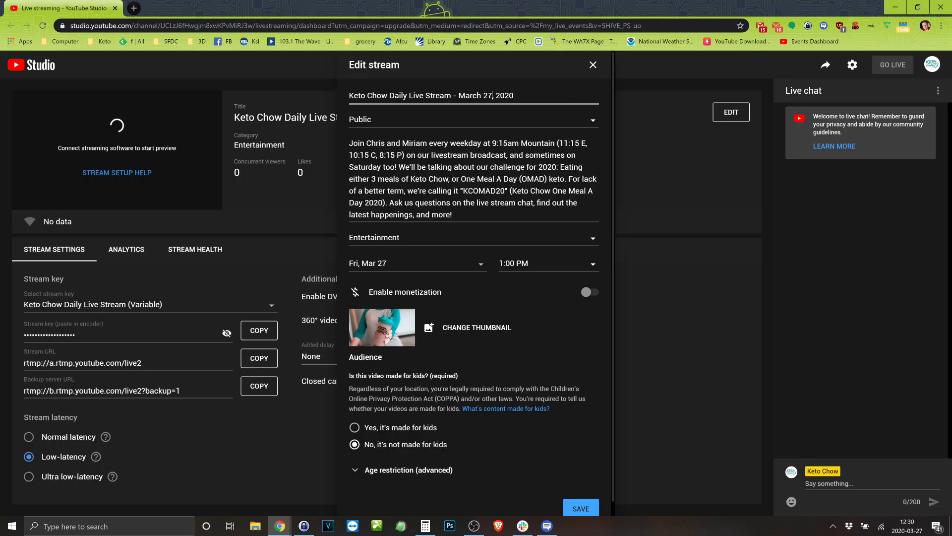
- Change the date in the stream title from 27 to 28
key(shift+Left)
text(8)
click(514, 95)
- Replace the description with 'Join us for a special announcement! It's going to be fun!'
key(Tab)
key(Tab)
key(ctrl+a)
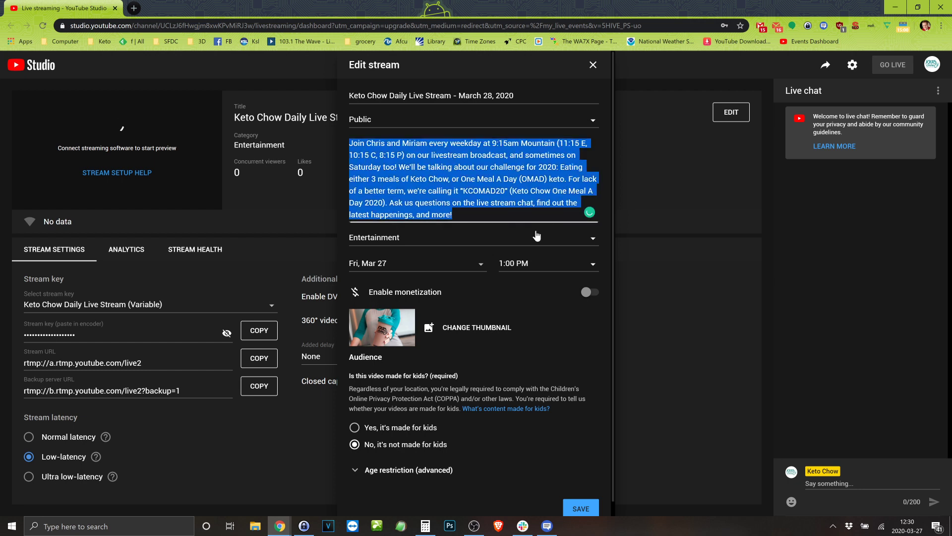
key(BackSpace)
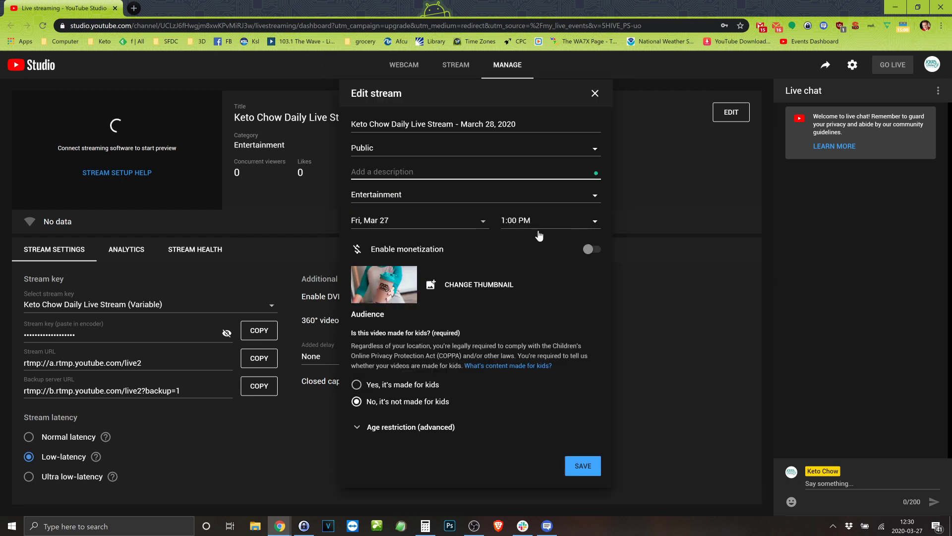
text(Join us for a special)
text(anno)
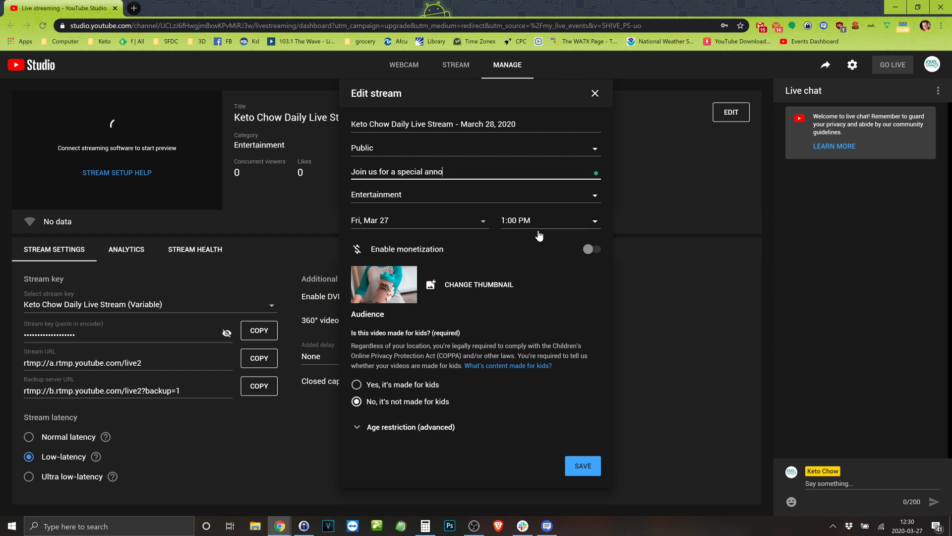
text(uncement! It's going to be fun!)
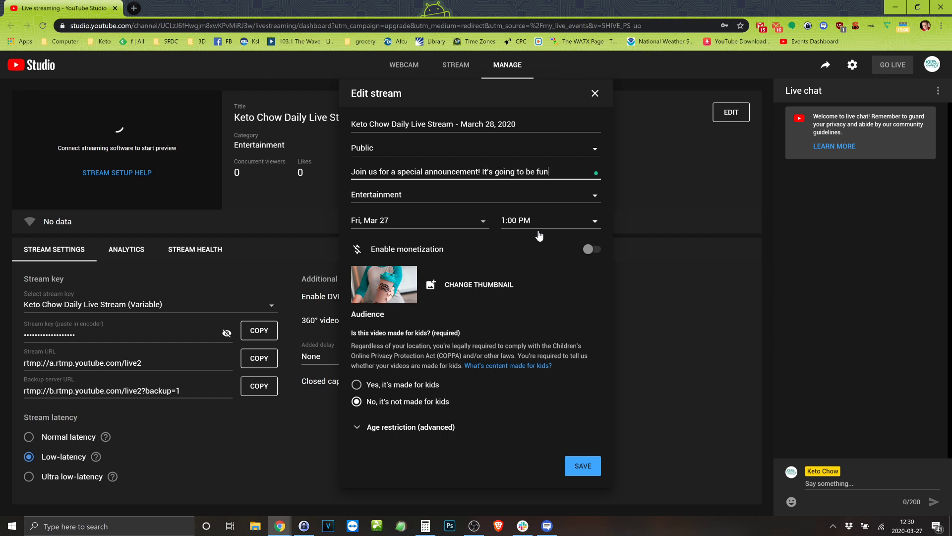
click(422, 227)
- Schedule the stream for Sat, Mar 28 at 9:15 AM with Untitled-1.jpg as thumbnail
click(486, 353)
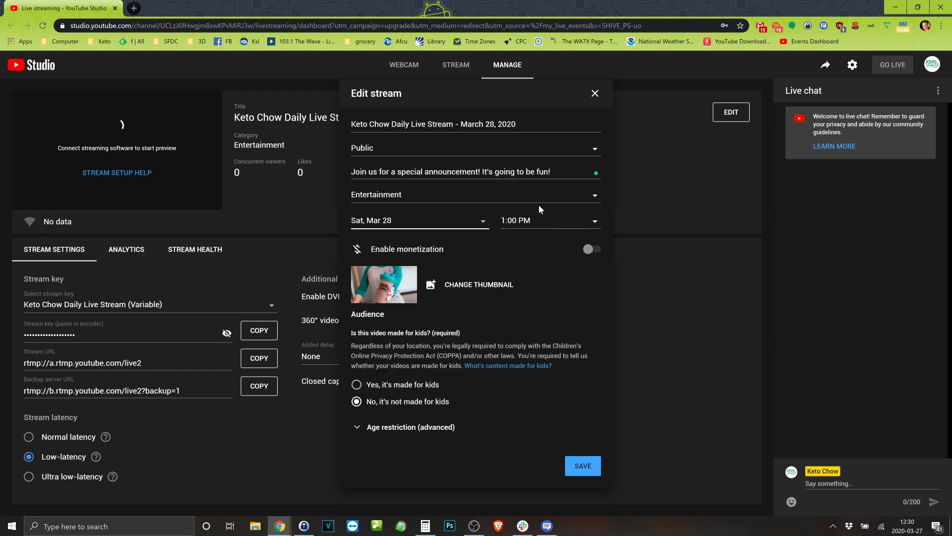
click(540, 224)
scroll(560, 337, up, 15)
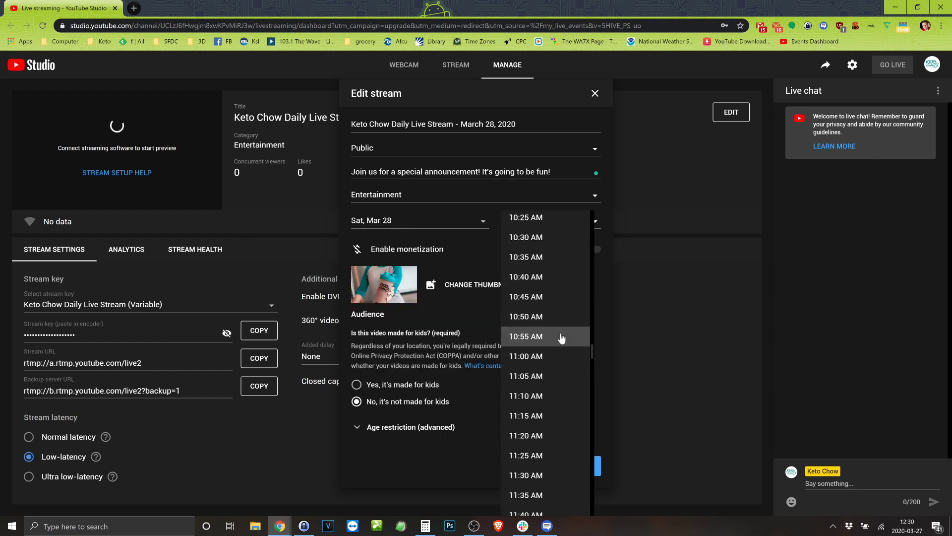
scroll(559, 340, up, 4)
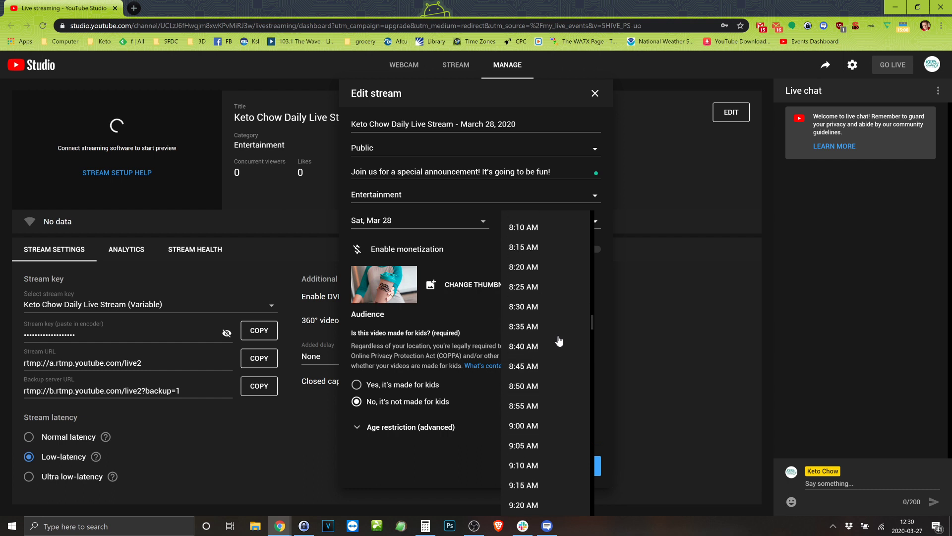
click(533, 436)
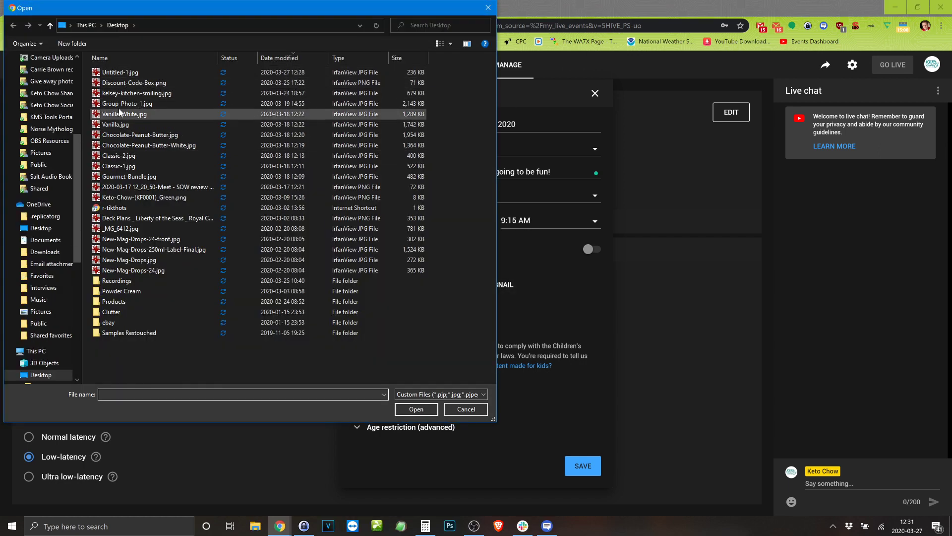
double_click(126, 72)
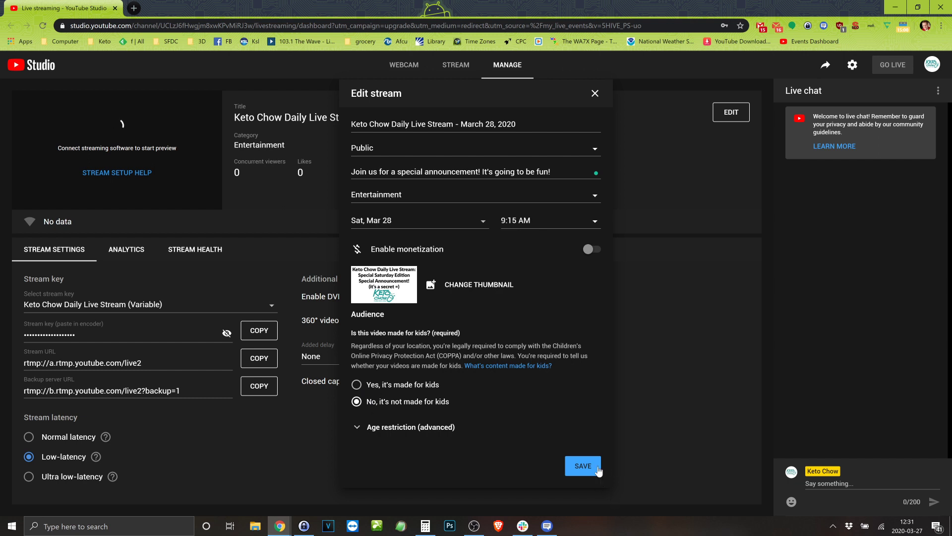
click(584, 466)
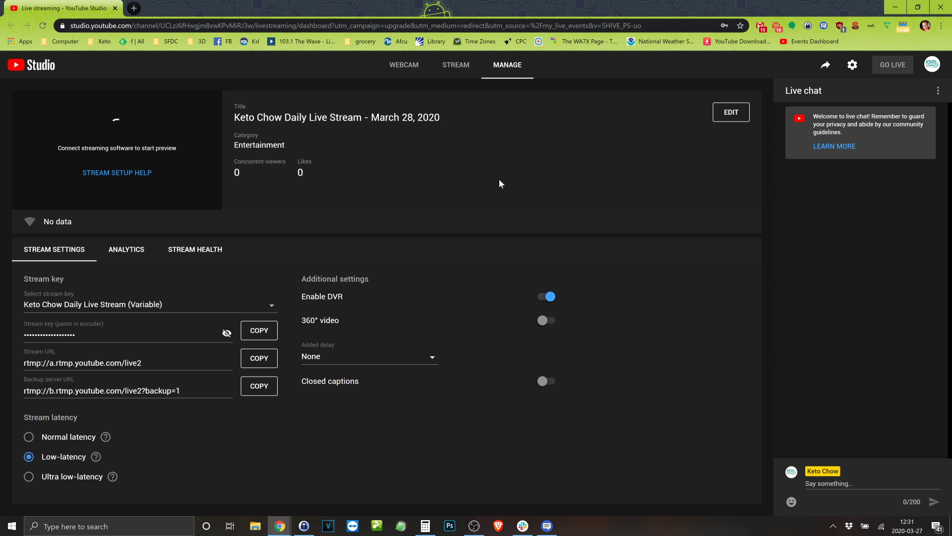
- Select the saved title 'Keto Chow Daily Live Stream - March 28, 2020' on the dashboard
drag(440, 117, 234, 117)
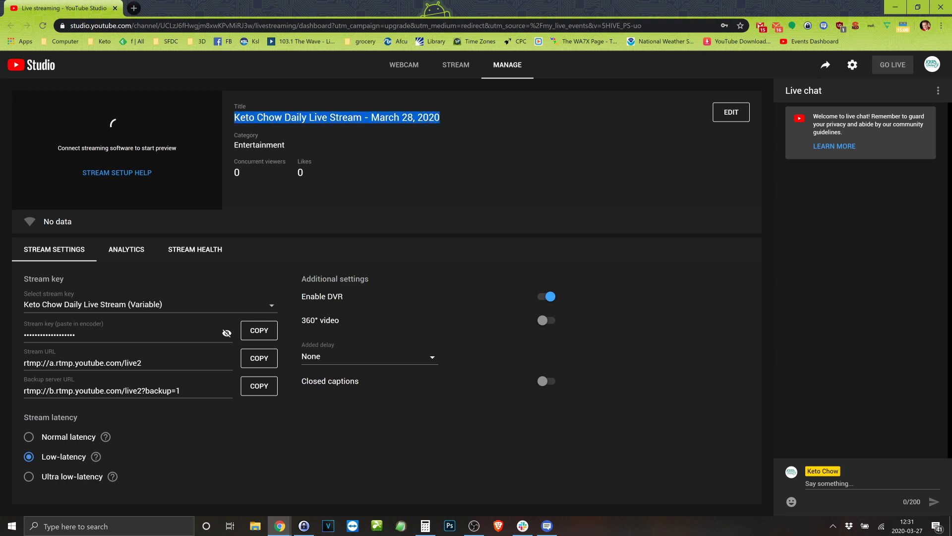
- Open Restream in a new tab and collapse the Streaming settings on the Multistreaming dashboard
click(134, 8)
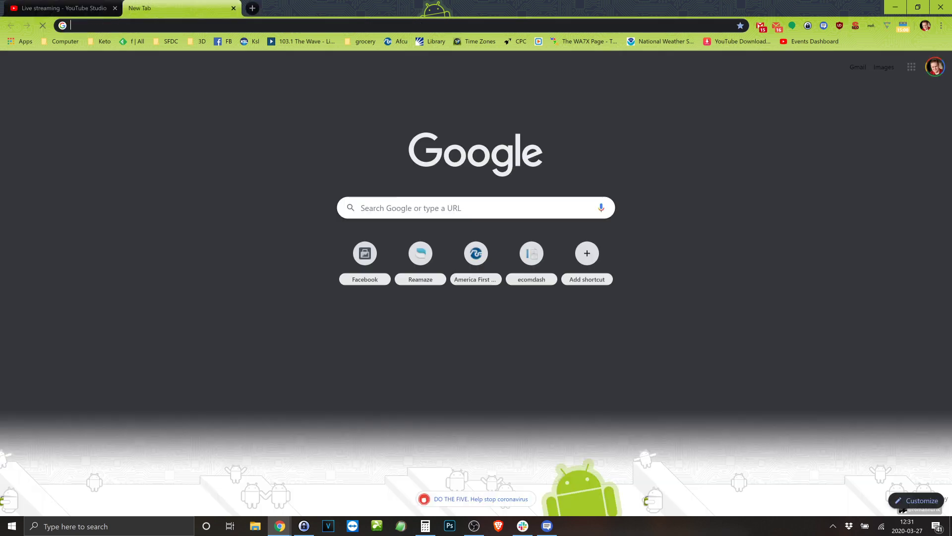
text(restream.io/channel)
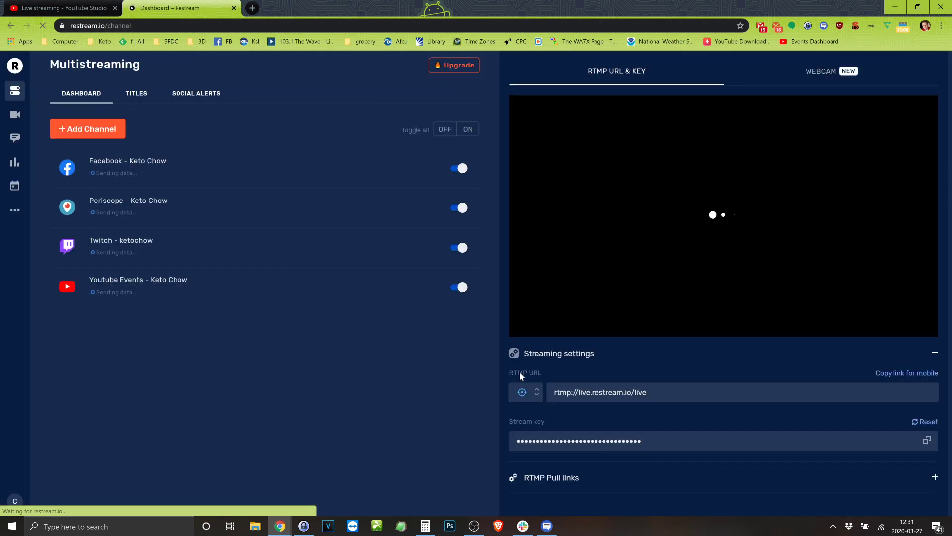
mouse_move(473, 529)
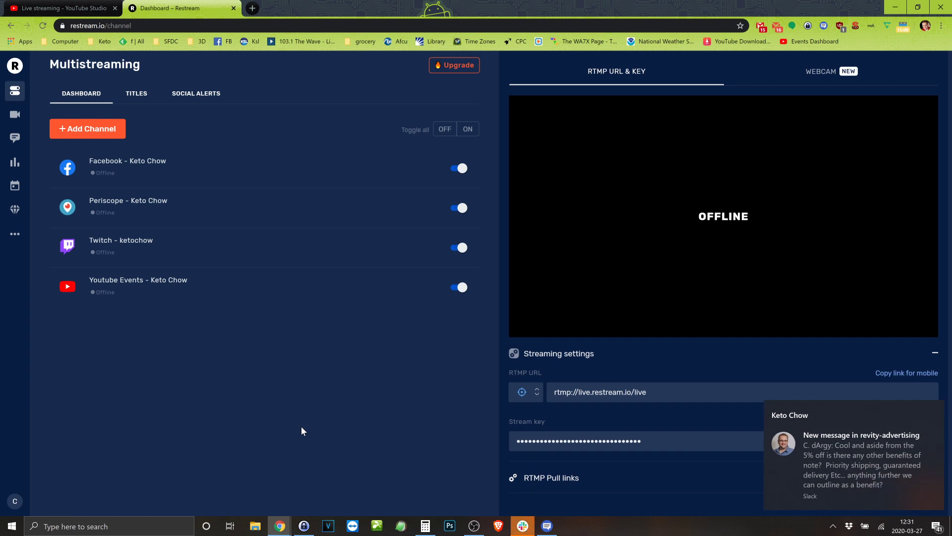
click(936, 403)
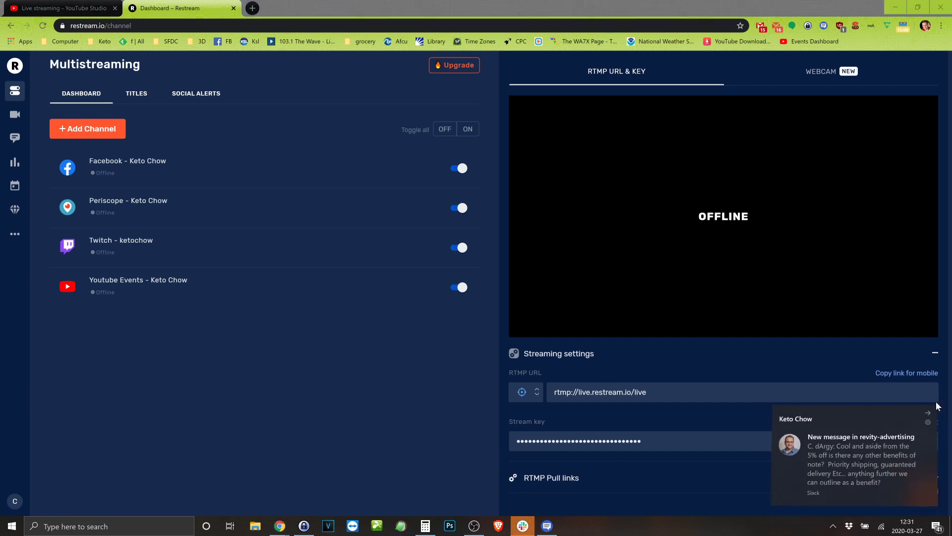
click(792, 365)
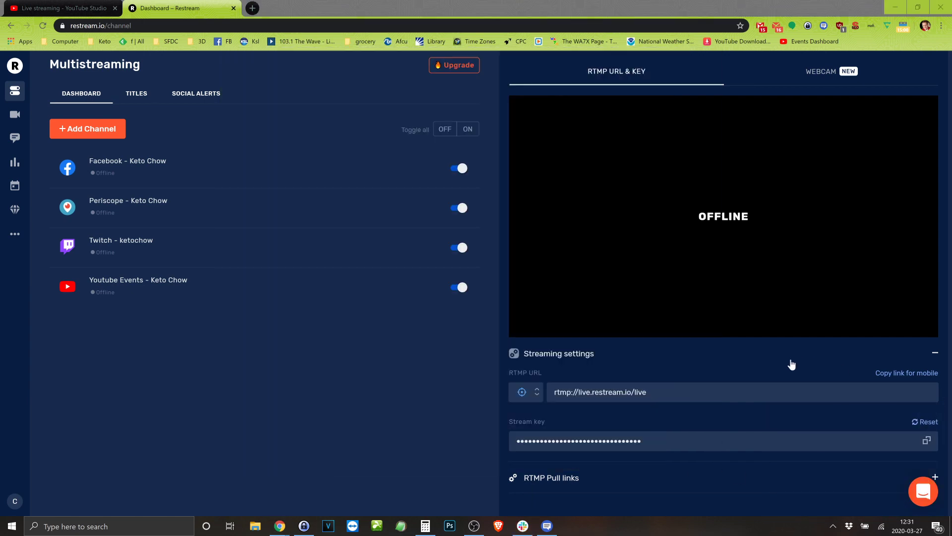
click(759, 357)
click(736, 357)
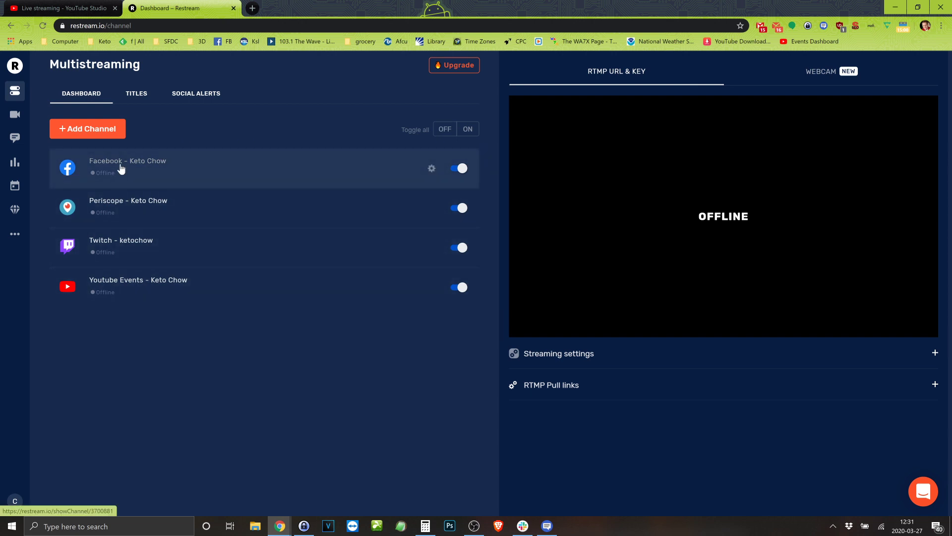
click(432, 169)
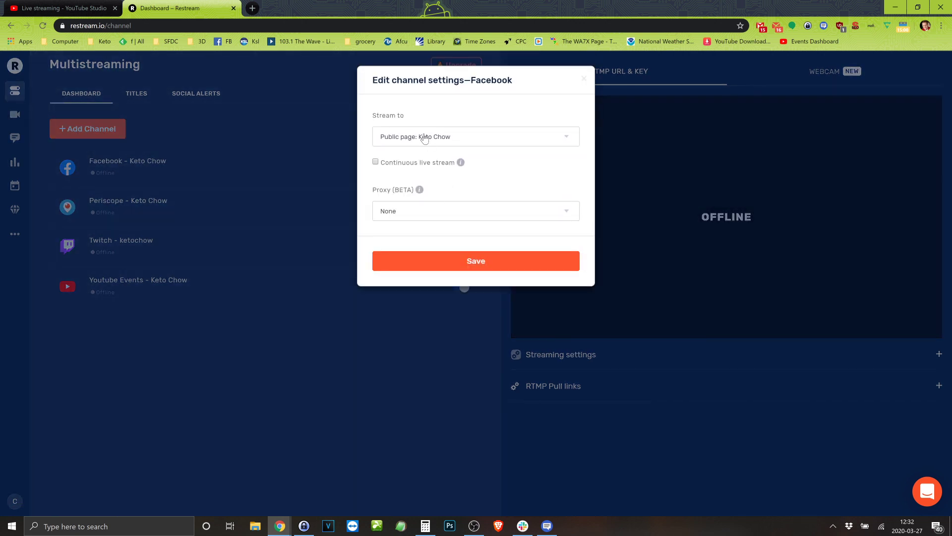
click(436, 141)
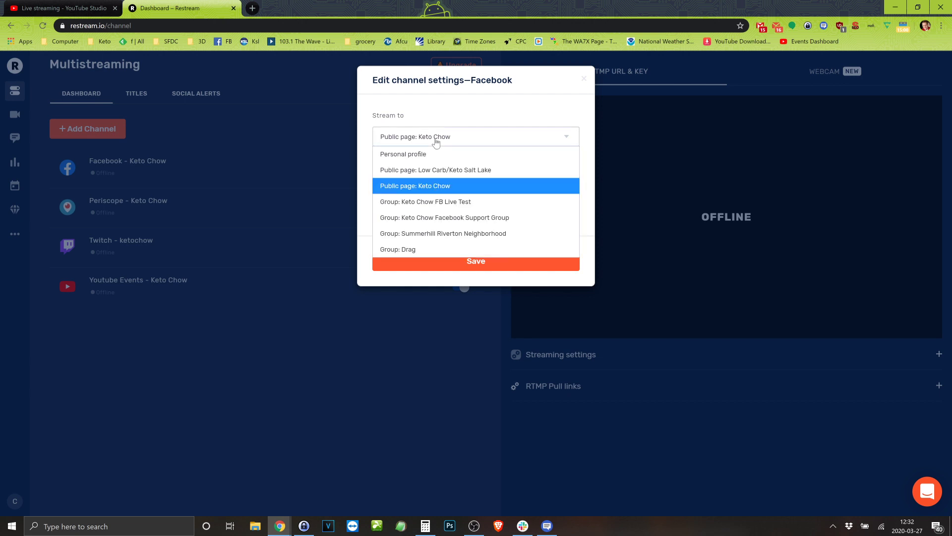
click(320, 119)
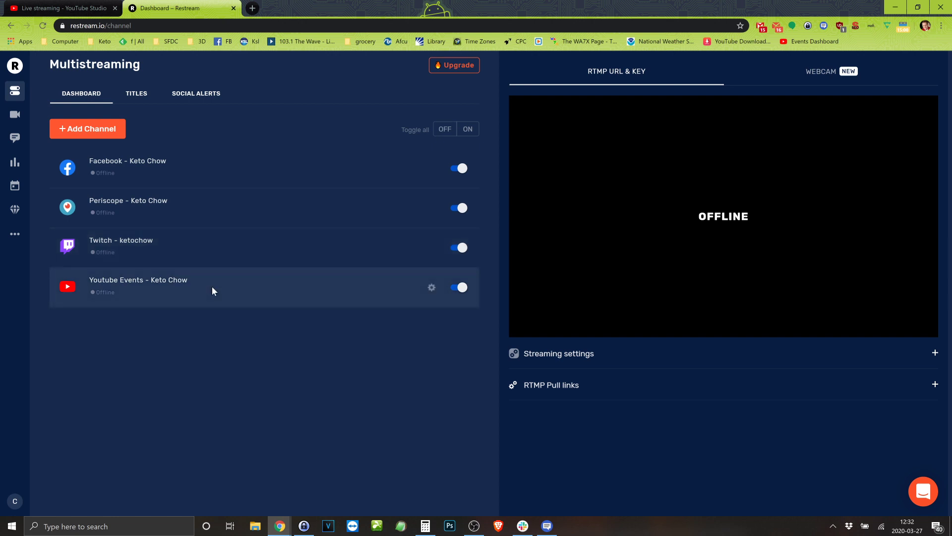
click(432, 288)
- Set the YouTube Events channel's event to the March 28, 2020 stream and save
click(416, 315)
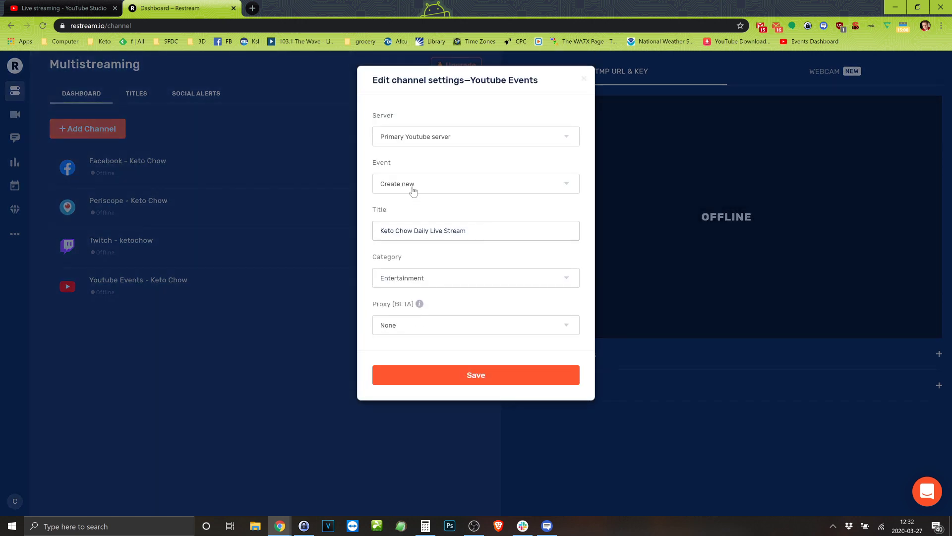
click(413, 189)
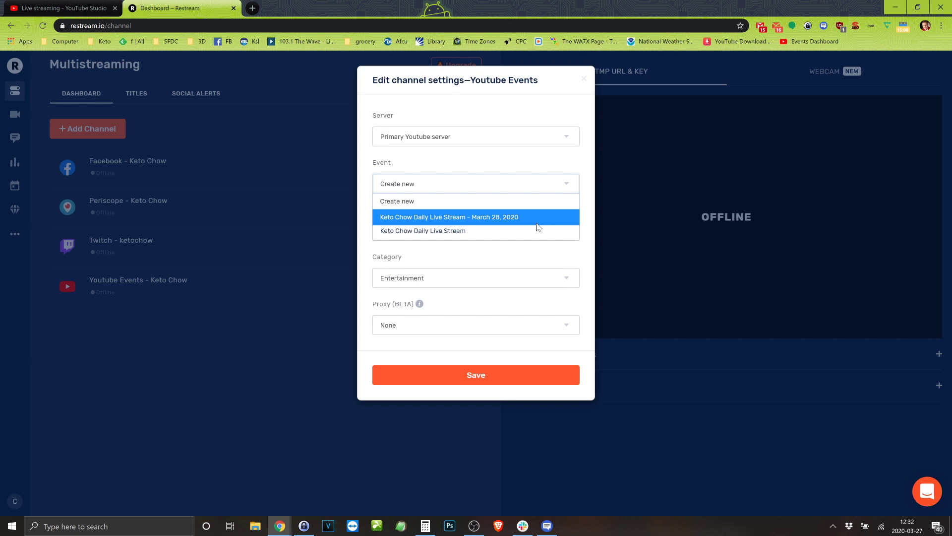
click(442, 217)
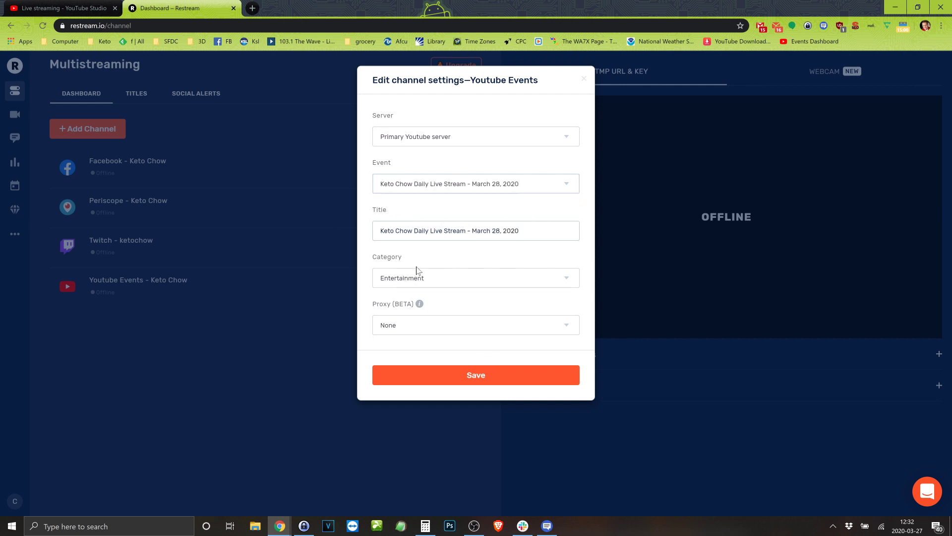
click(462, 379)
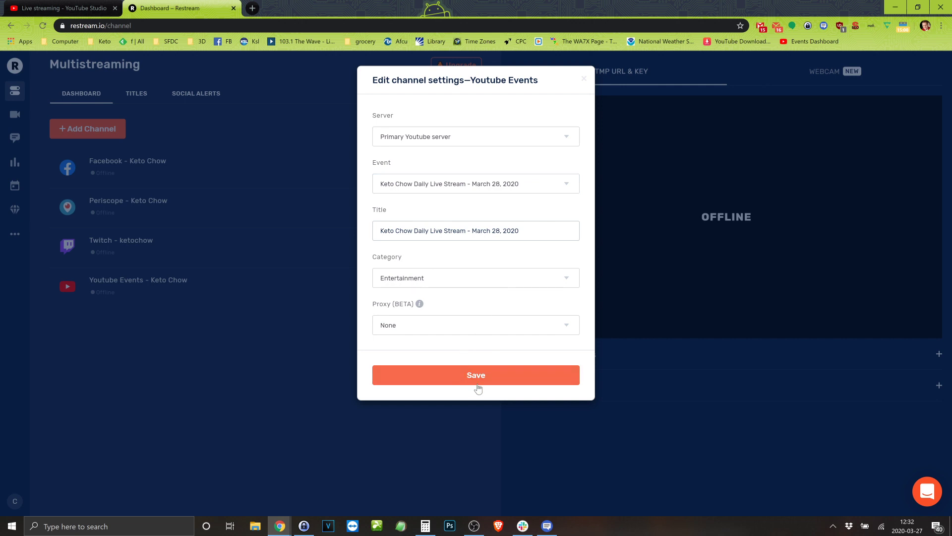
click(483, 373)
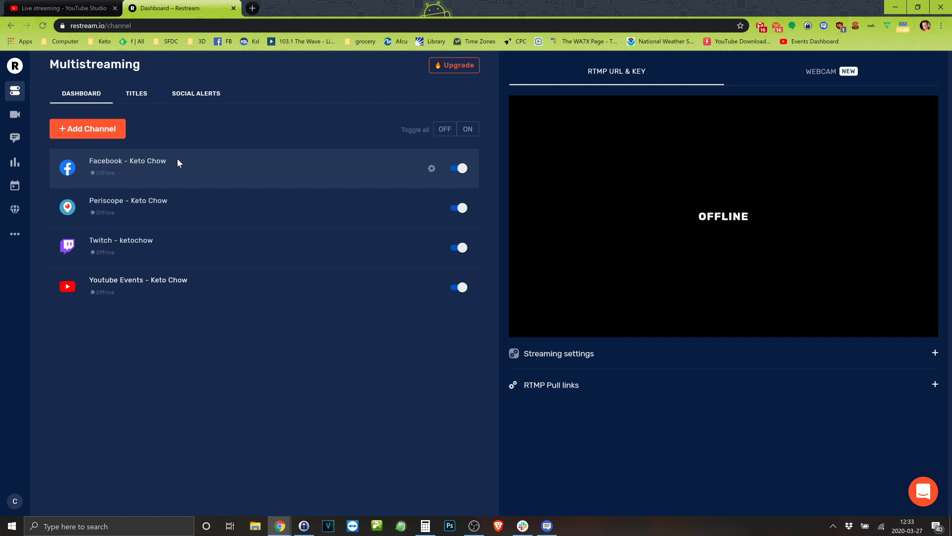
click(136, 101)
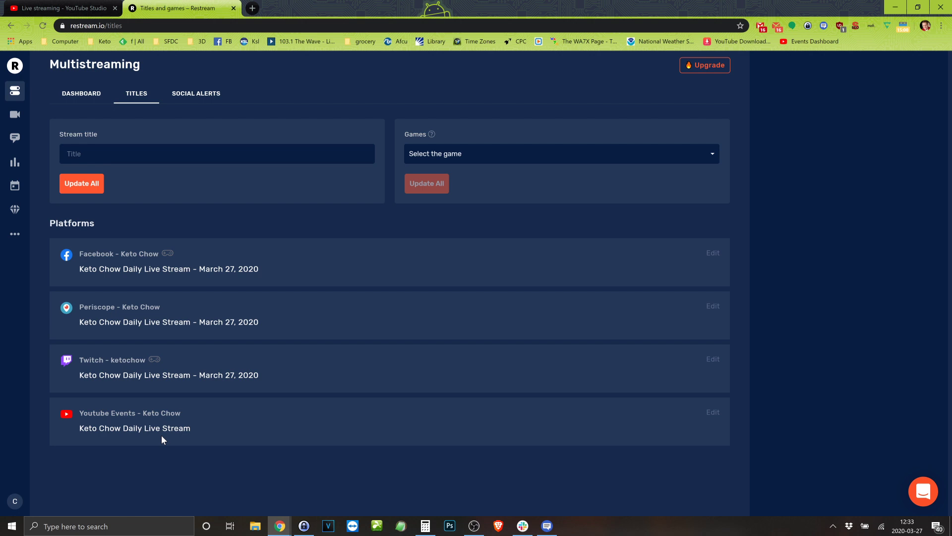
- Replace the Facebook title with 'Keto Chow Daily Live Stream - March 28, 2020' copied from YouTube Studio
click(129, 276)
drag(216, 315, 2, 313)
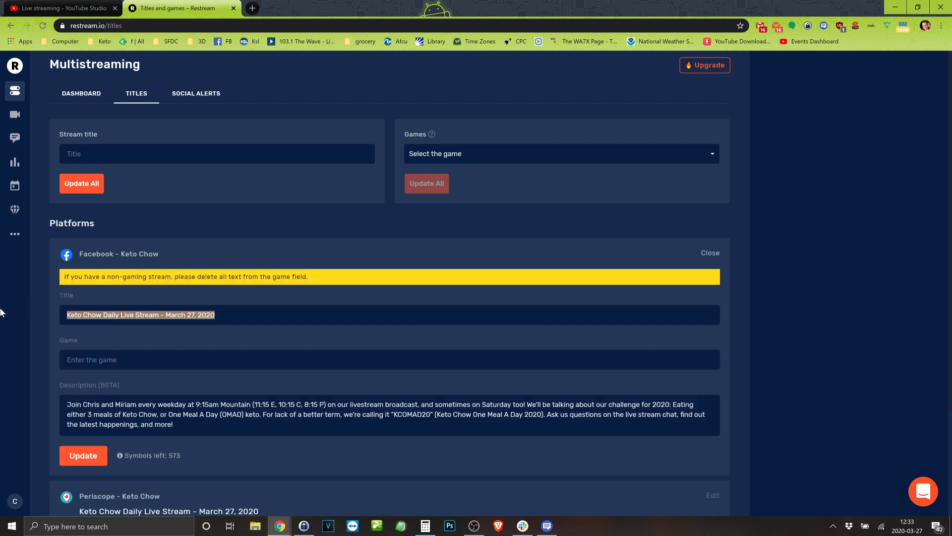
key(BackSpace)
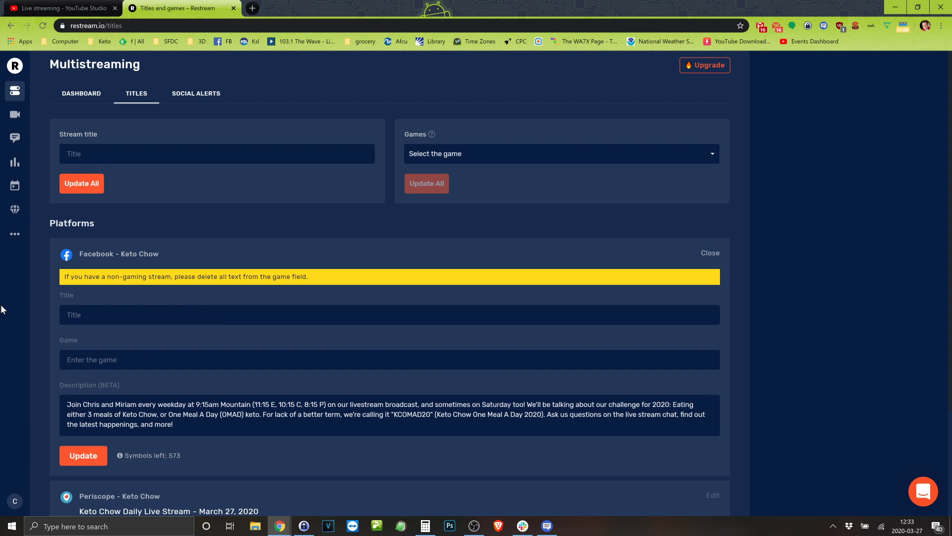
click(63, 8)
click(748, 112)
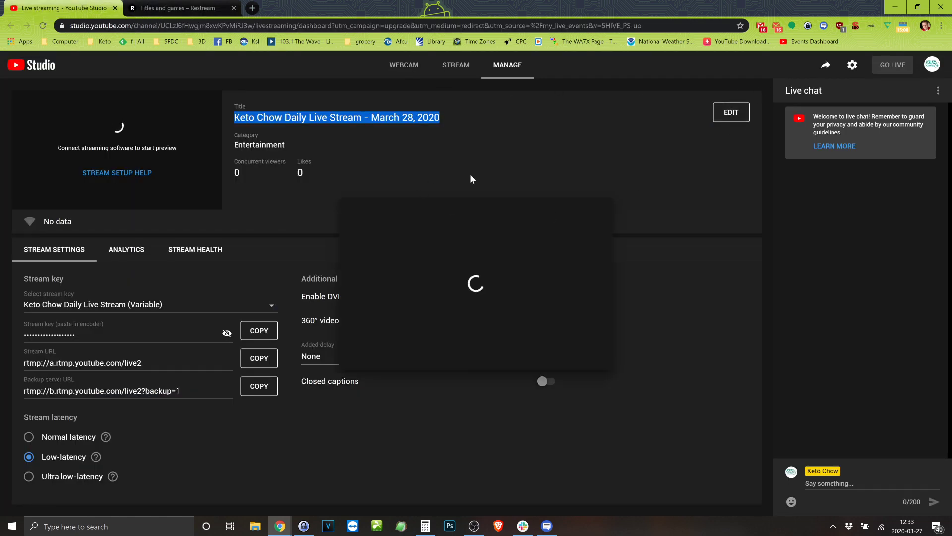
triple_click(442, 124)
key(ctrl+c)
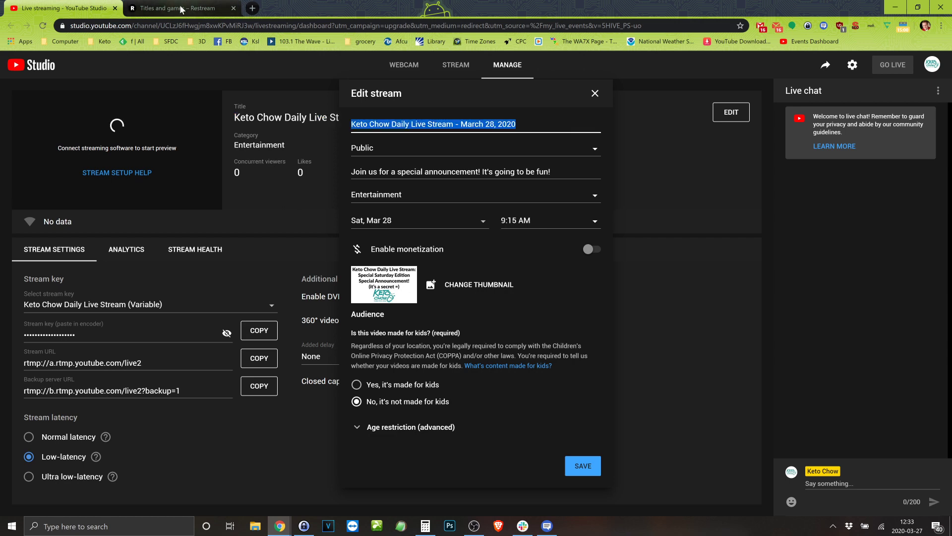
click(209, 8)
click(138, 318)
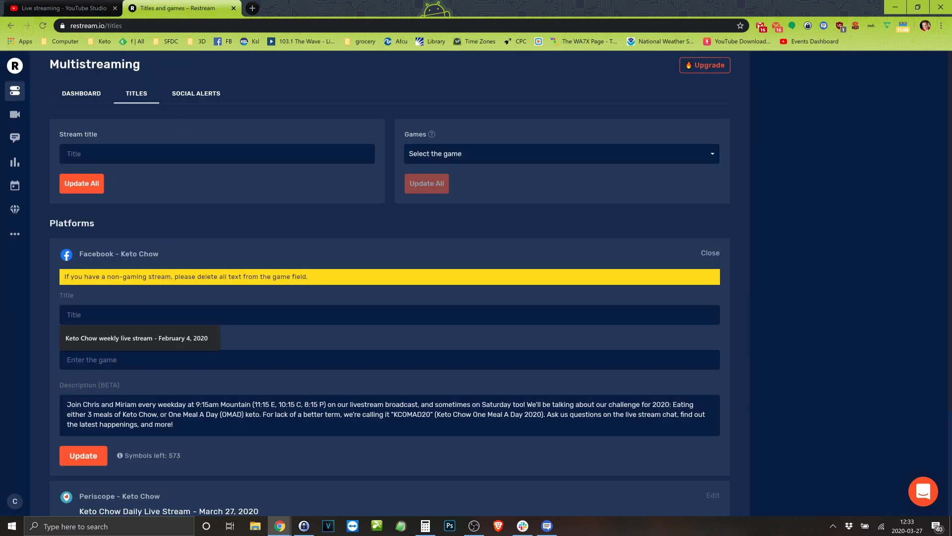
key(ctrl+v)
- Paste the special announcement description into Facebook, update it, and recheck the title
click(58, 7)
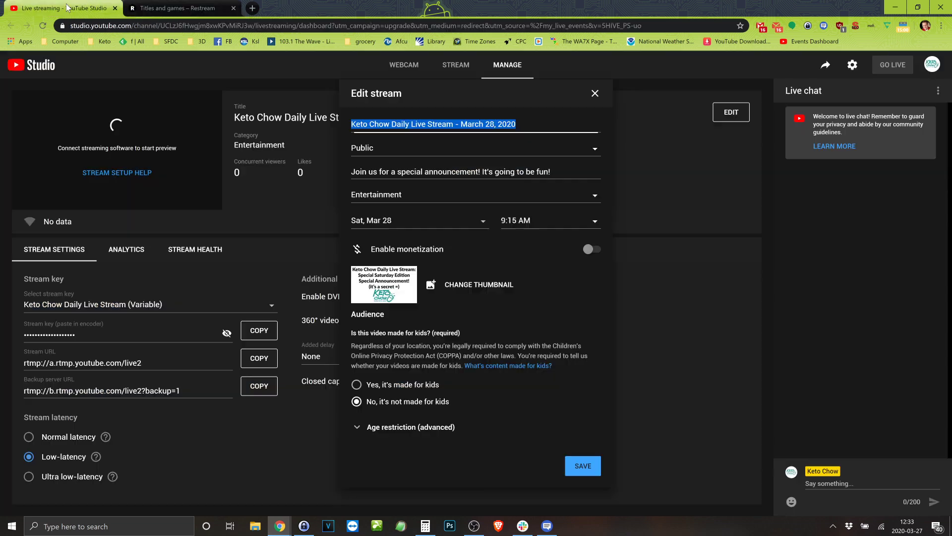
key(ctrl+v)
key(Tab)
key(ctrl+c)
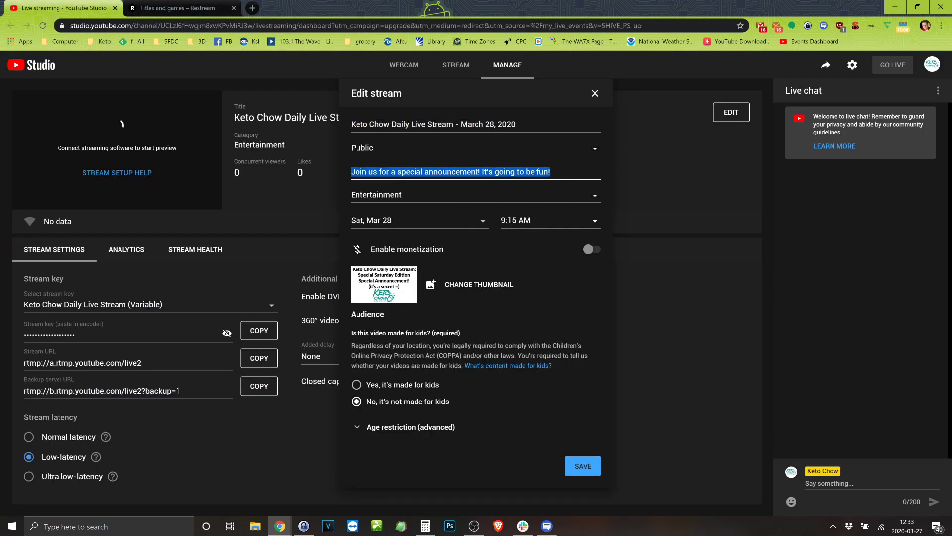
click(158, 8)
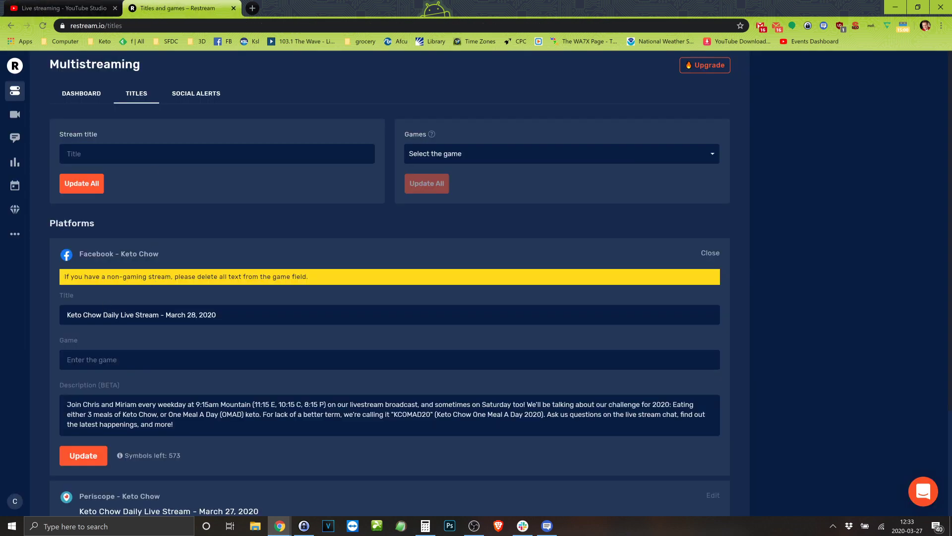
triple_click(89, 424)
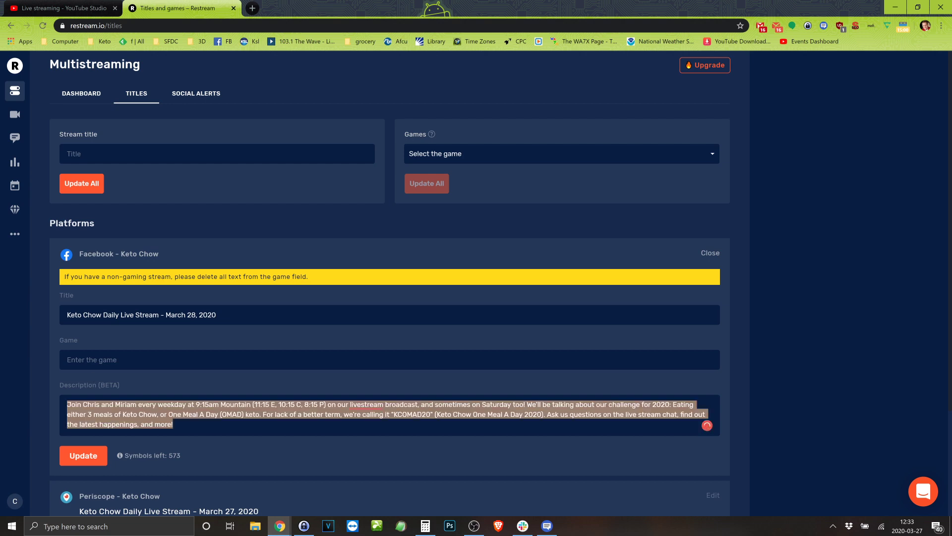
key(ctrl+v)
click(83, 456)
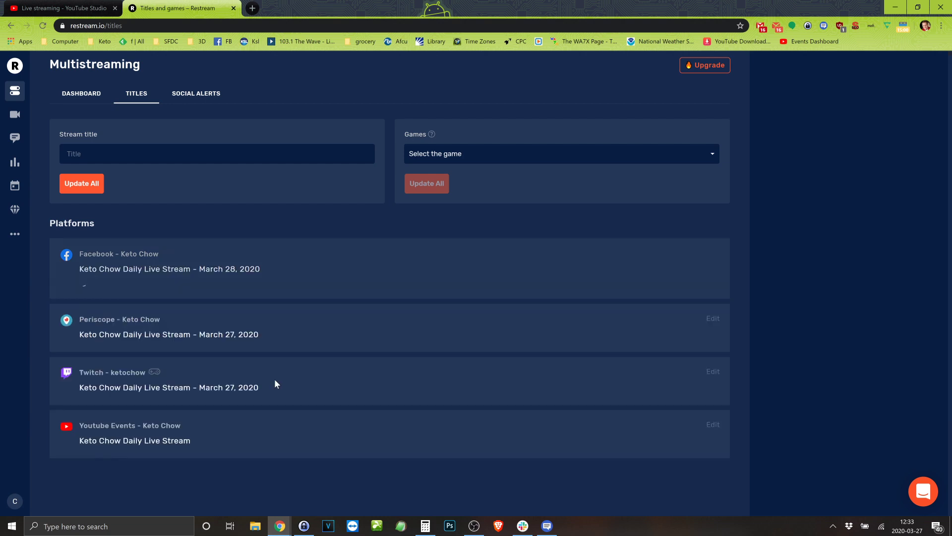
click(171, 270)
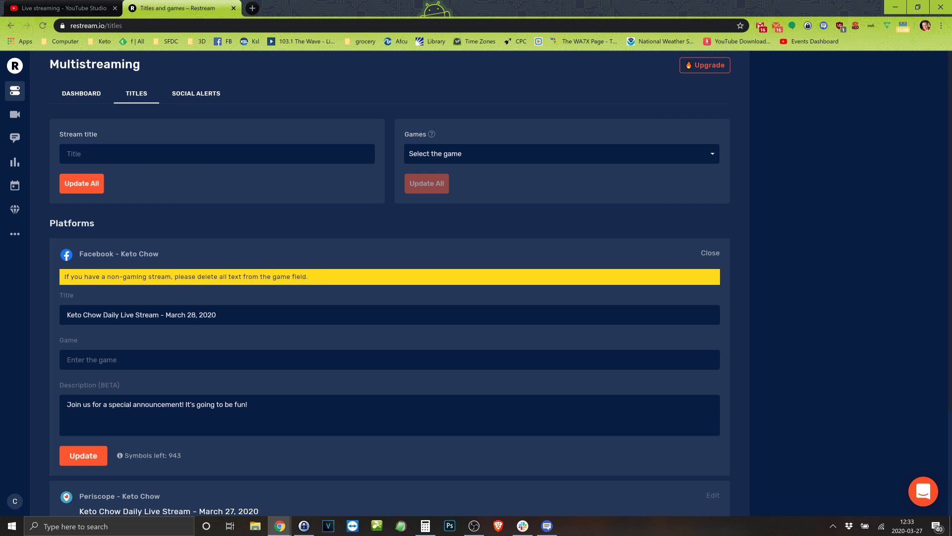
drag(218, 314, 0, 326)
key(ctrl+c)
click(83, 455)
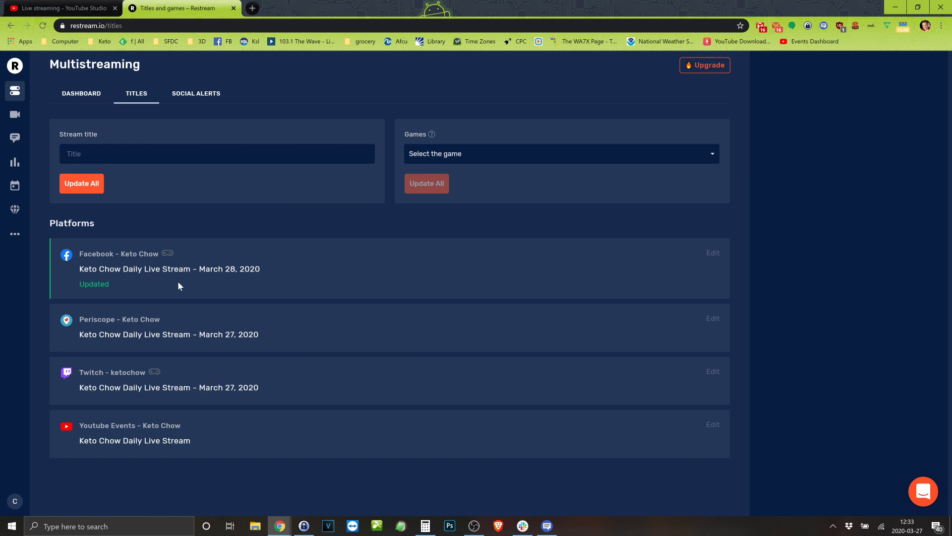
- Set the Periscope title to 'Keto Chow Daily Live Stream - March 28, 2020' and update
click(154, 342)
triple_click(148, 359)
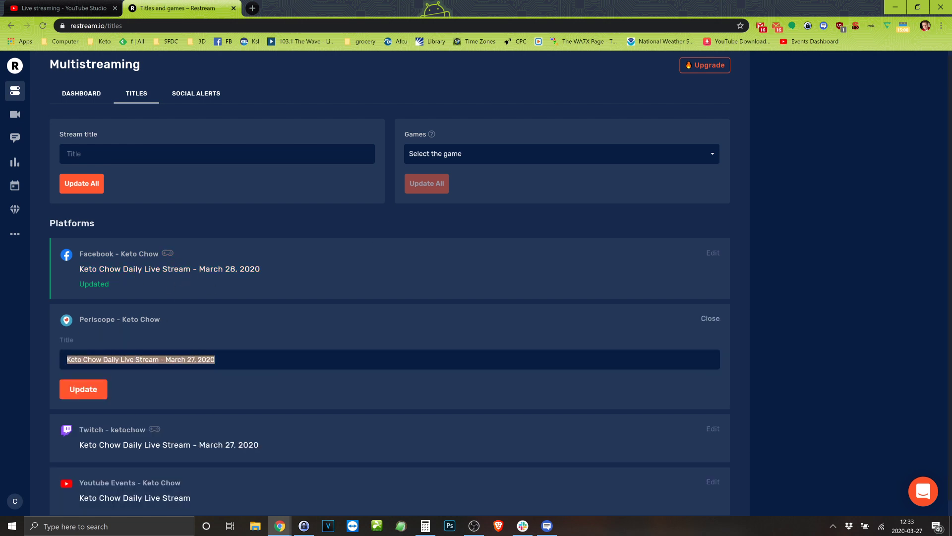
key(ctrl+v)
click(93, 391)
- Give Twitch the March 28, 2020 title and game ketochow, then update
click(110, 402)
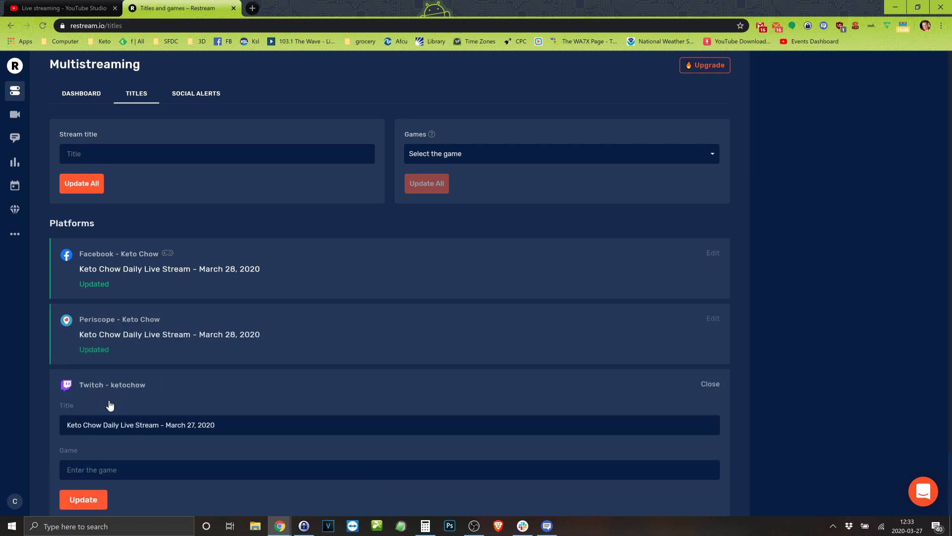
triple_click(119, 425)
key(ctrl+v)
key(Tab)
text(k)
click(81, 500)
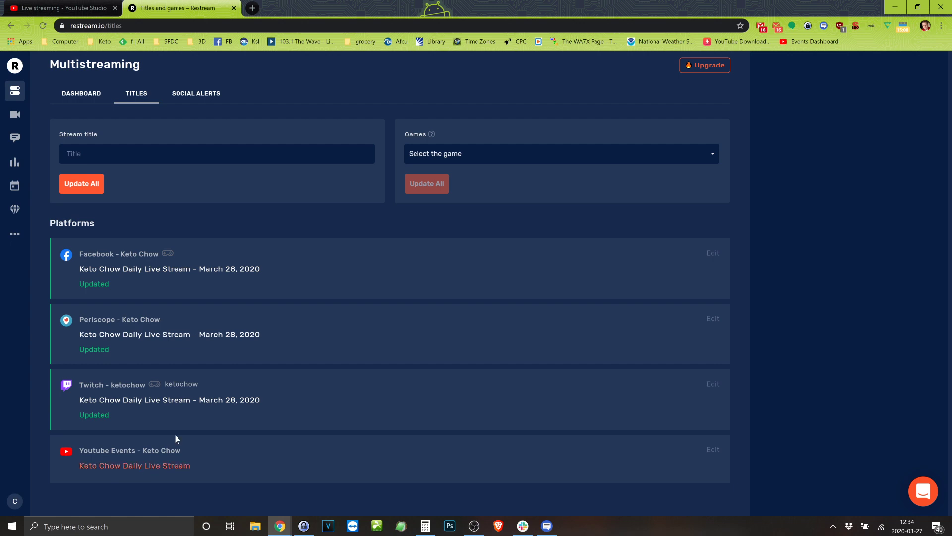
click(56, 11)
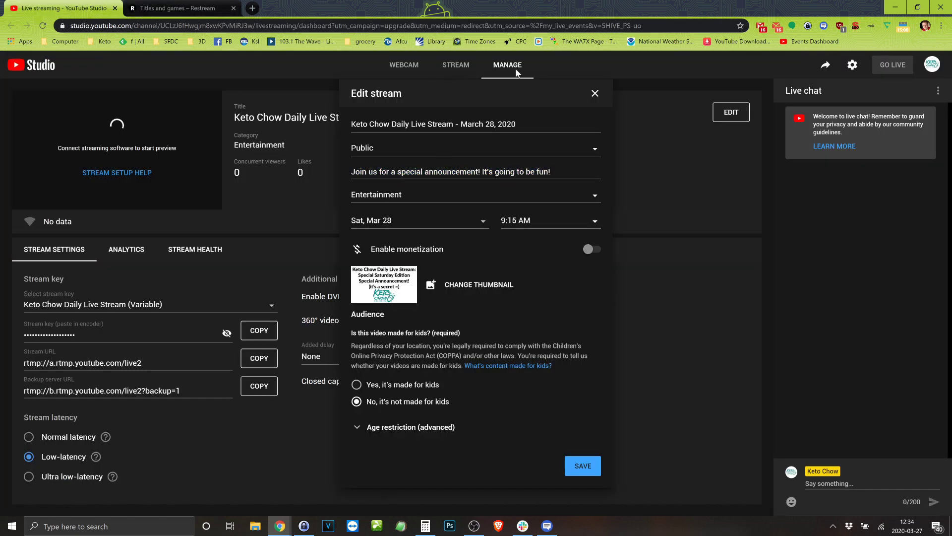
- Close the stream editor, confirm the March 28 stream is upcoming, and open the Keto Chow channel page
click(596, 94)
click(498, 74)
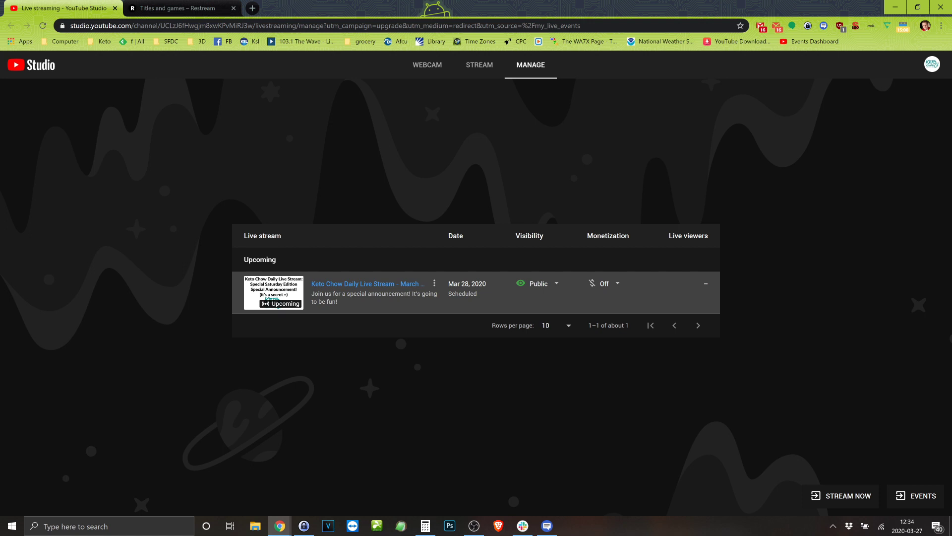
click(932, 64)
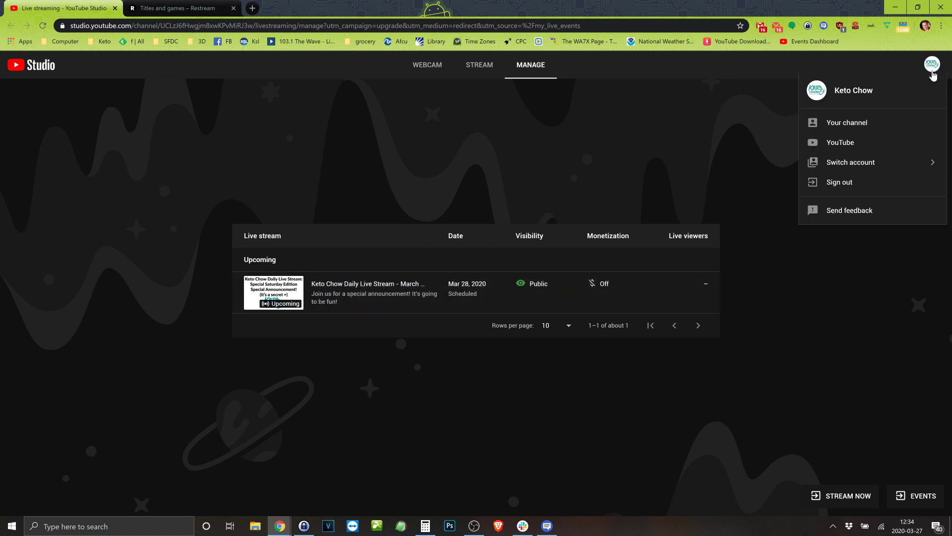
click(849, 128)
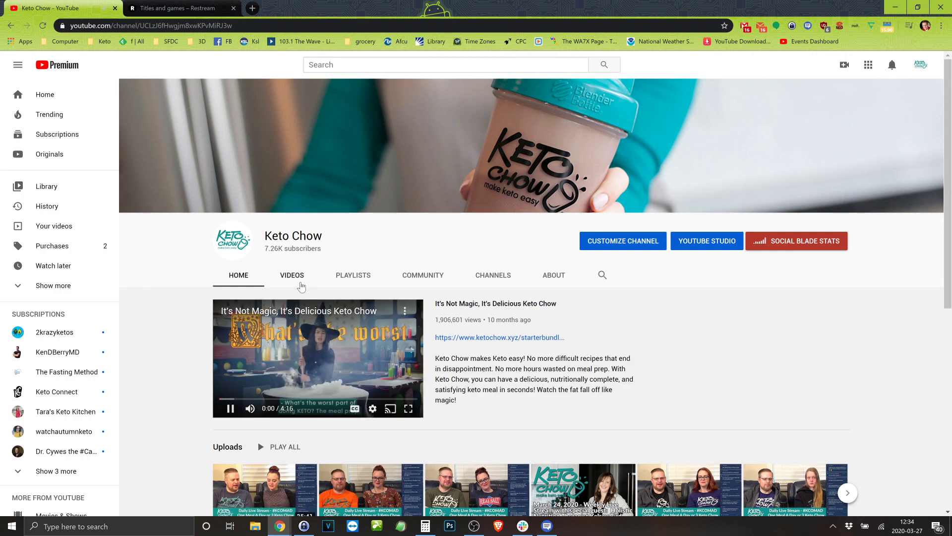
- Browse the Keto Chow channel's uploaded videos, then return to the YouTube Studio dashboard
click(298, 276)
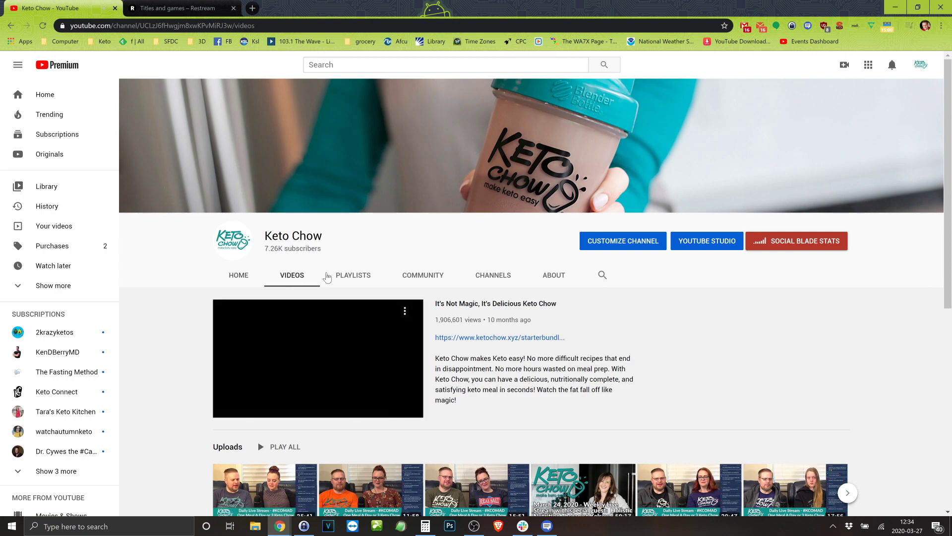
scroll(453, 302, down, 5)
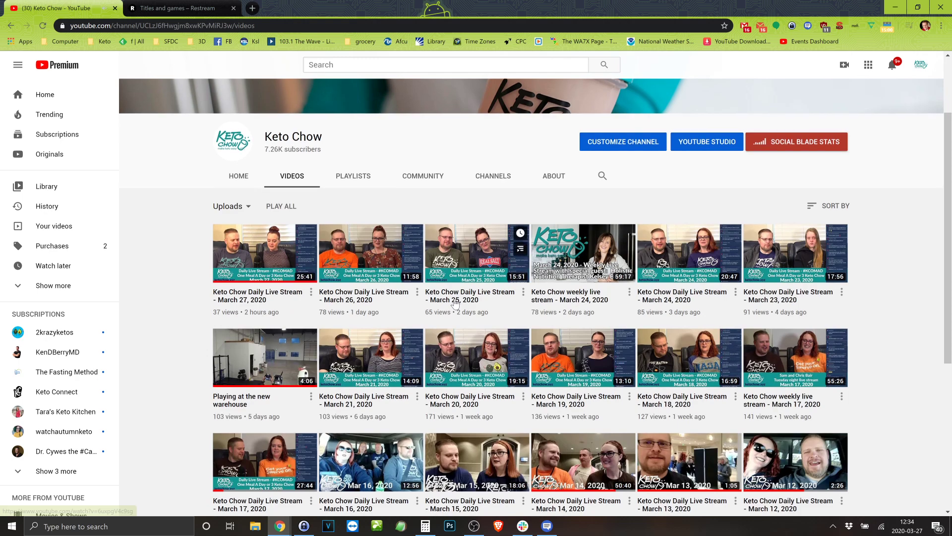
scroll(405, 328, up, 2)
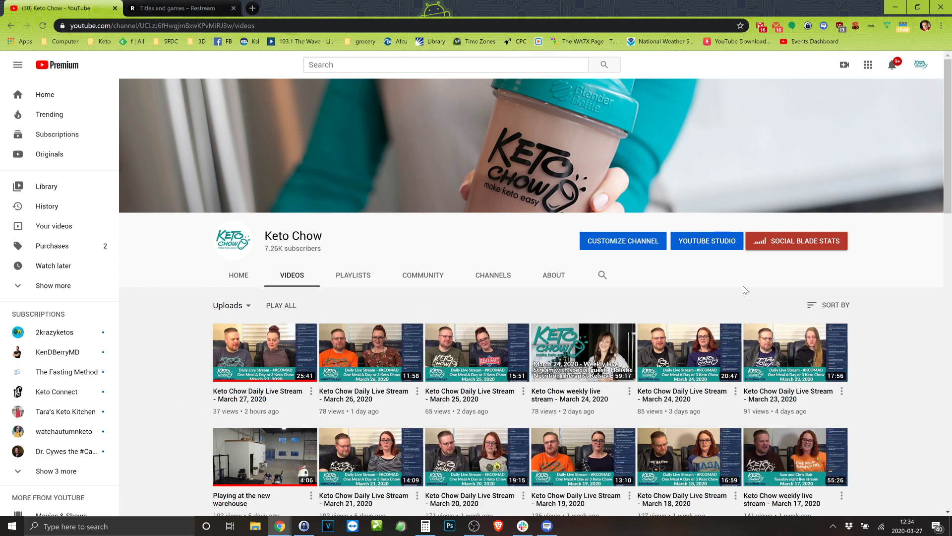
scroll(354, 376, down, 2)
scroll(354, 376, up, 2)
click(920, 65)
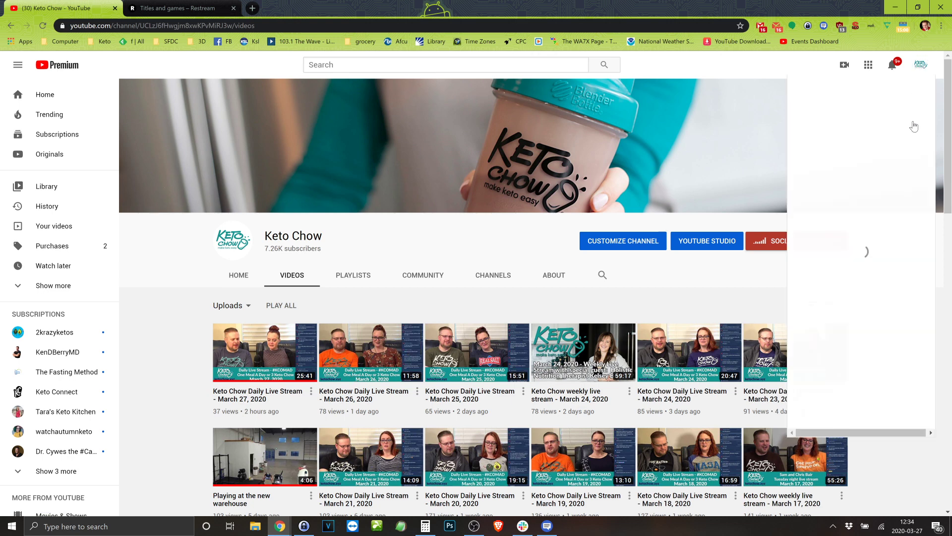
click(847, 171)
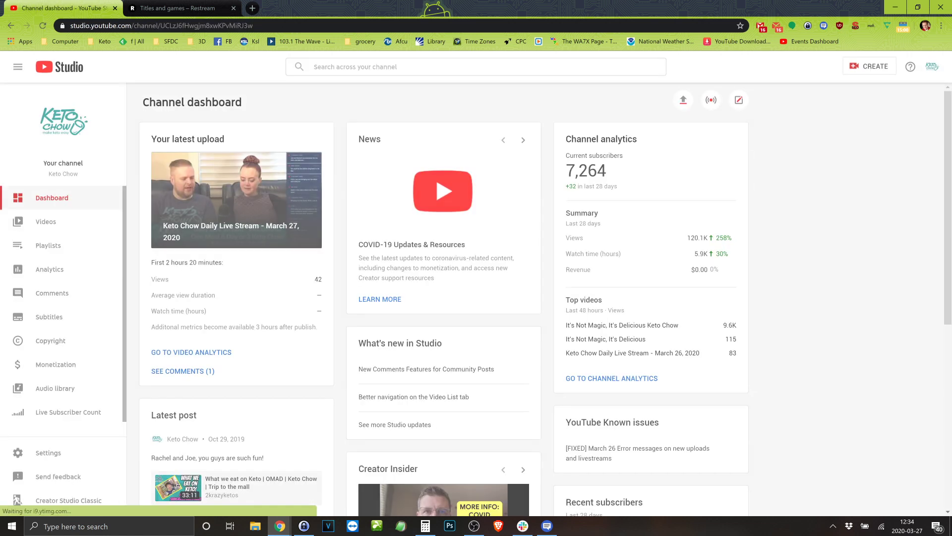
- Open the details of the upcoming March 28 stream from the Live videos list
click(51, 221)
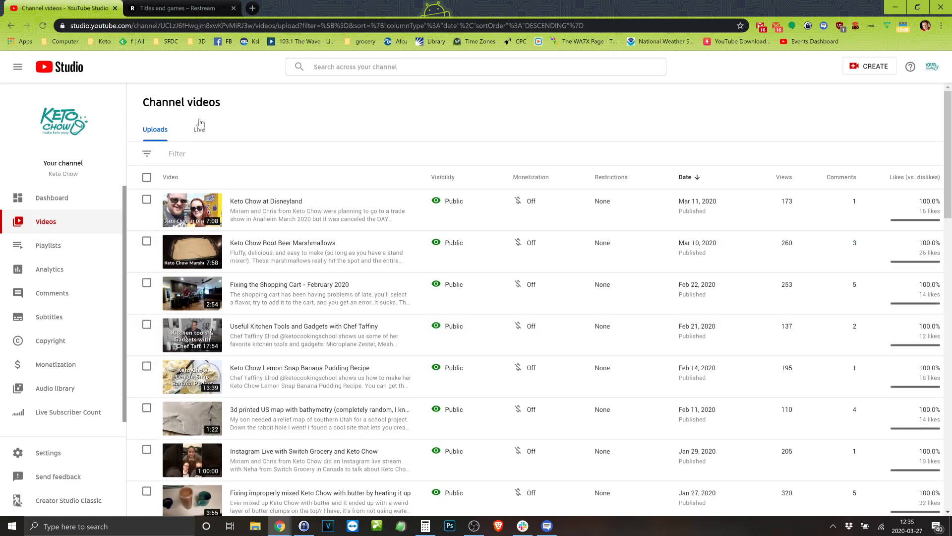
click(200, 136)
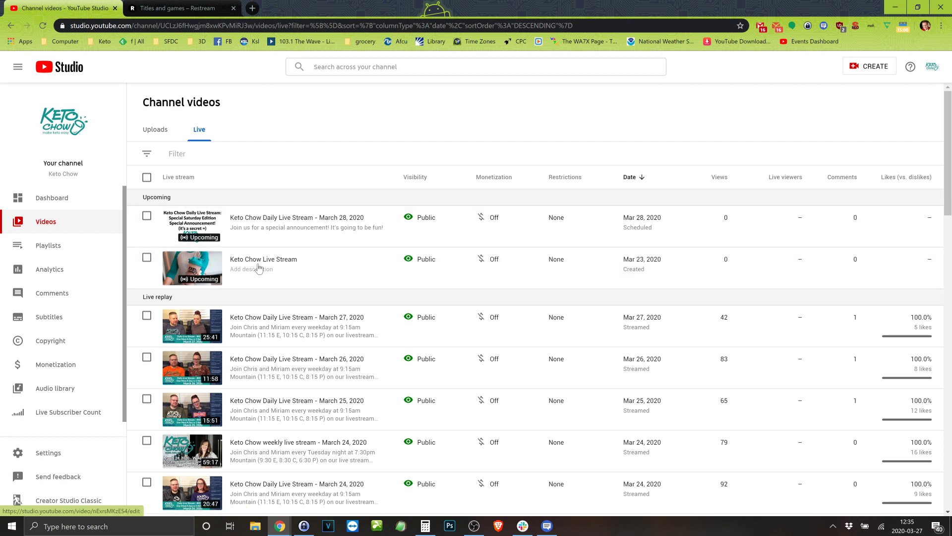
click(197, 228)
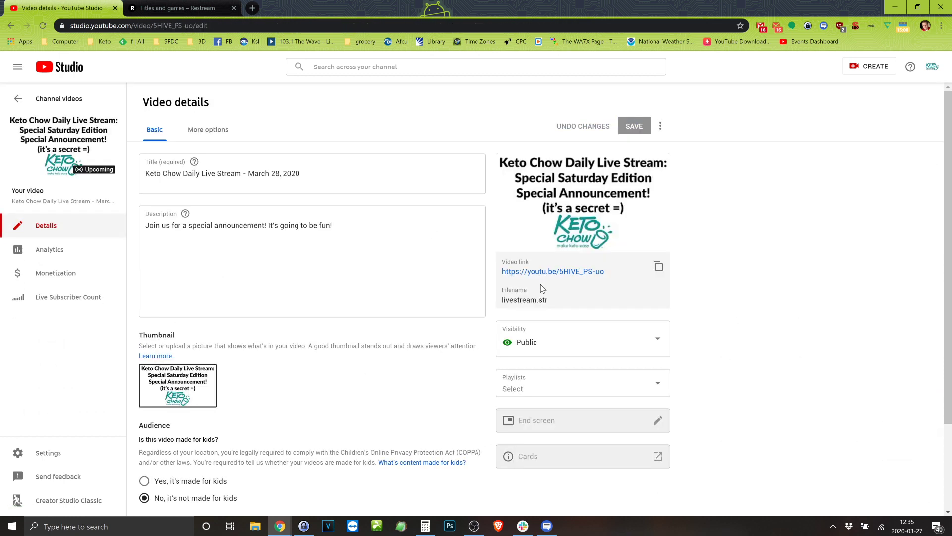
- Copy the stream's video link and load it in a new incognito window
click(657, 267)
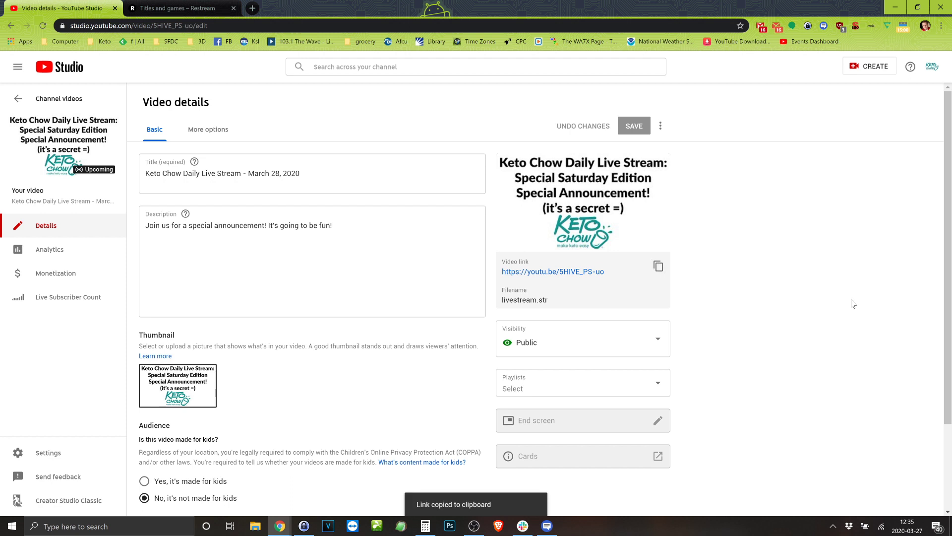
key(ctrl+shift+n)
key(ctrl+v)
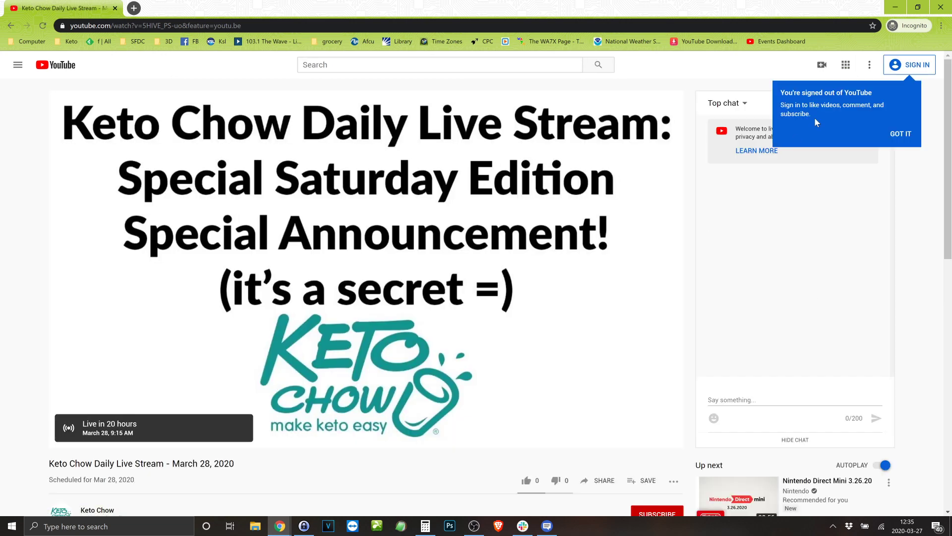
- Check the March 28 stream's public page title, description and thumbnail, then close the incognito window
scroll(466, 357, down, 6)
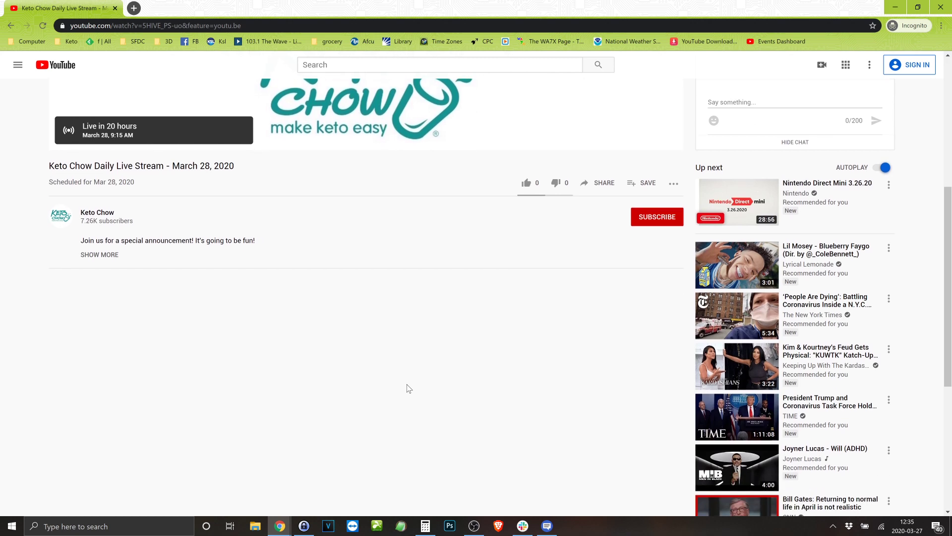
scroll(407, 387, up, 3)
scroll(405, 387, up, 3)
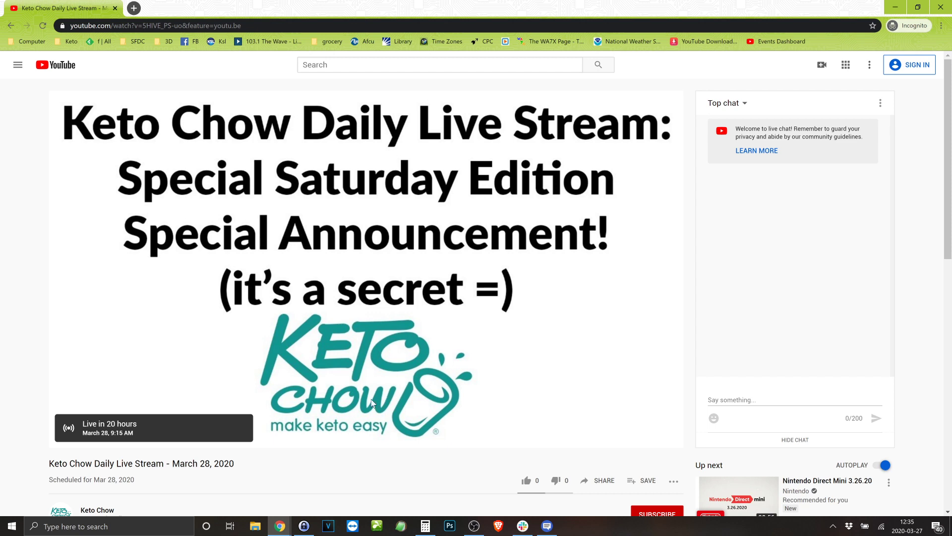
click(939, 7)
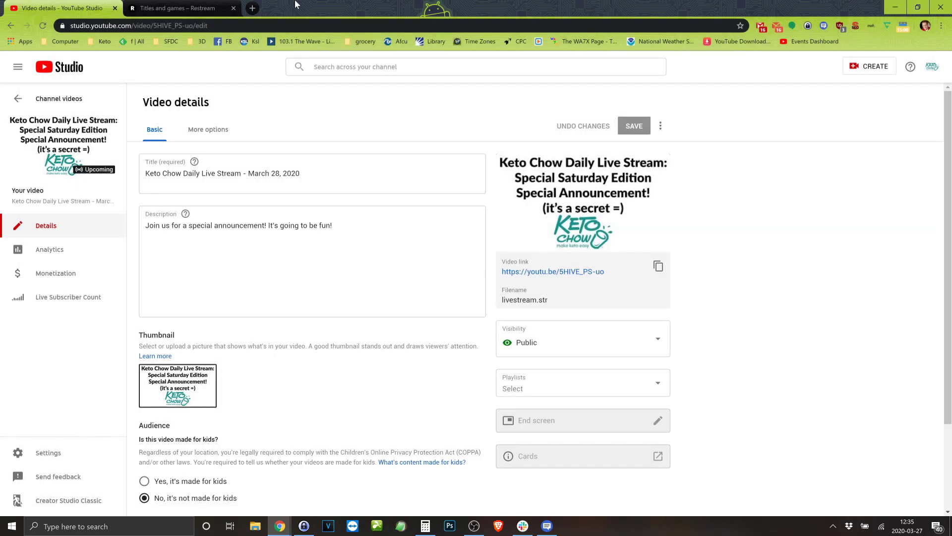
- Start adding a new streaming channel from the Restream dashboard, then bring OBS Studio forward
click(164, 8)
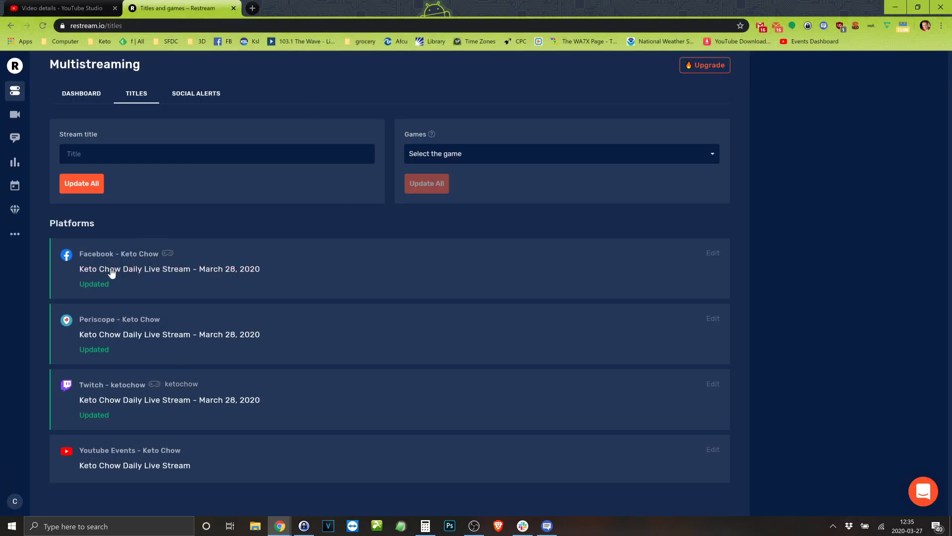
click(67, 96)
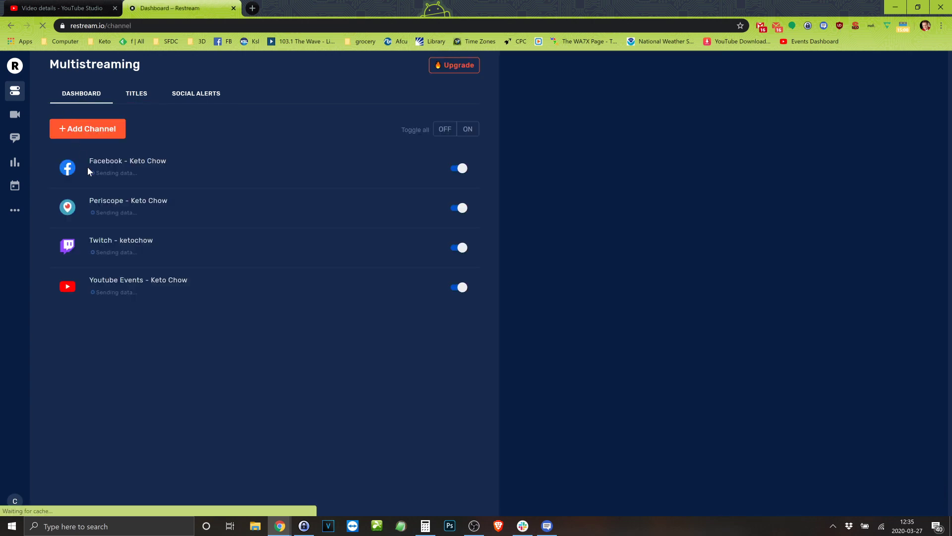
click(88, 129)
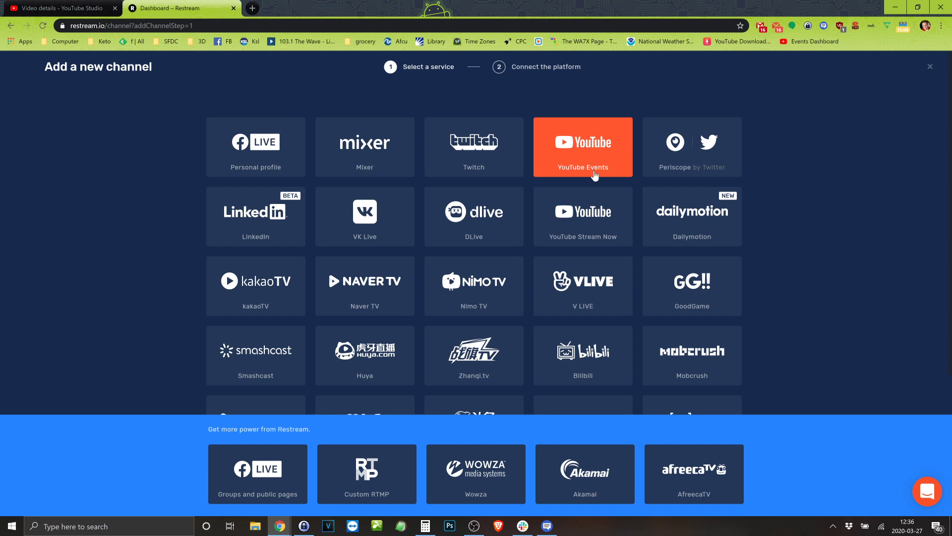
click(475, 525)
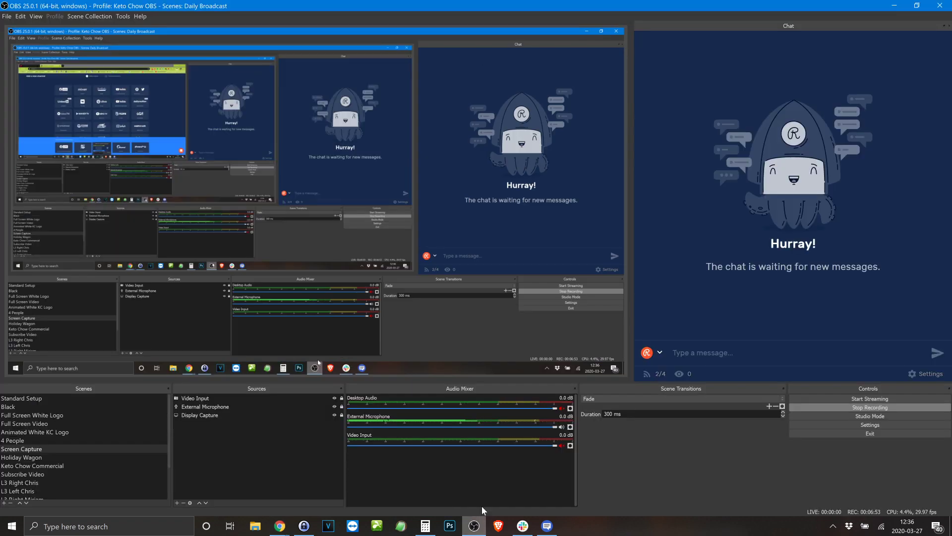